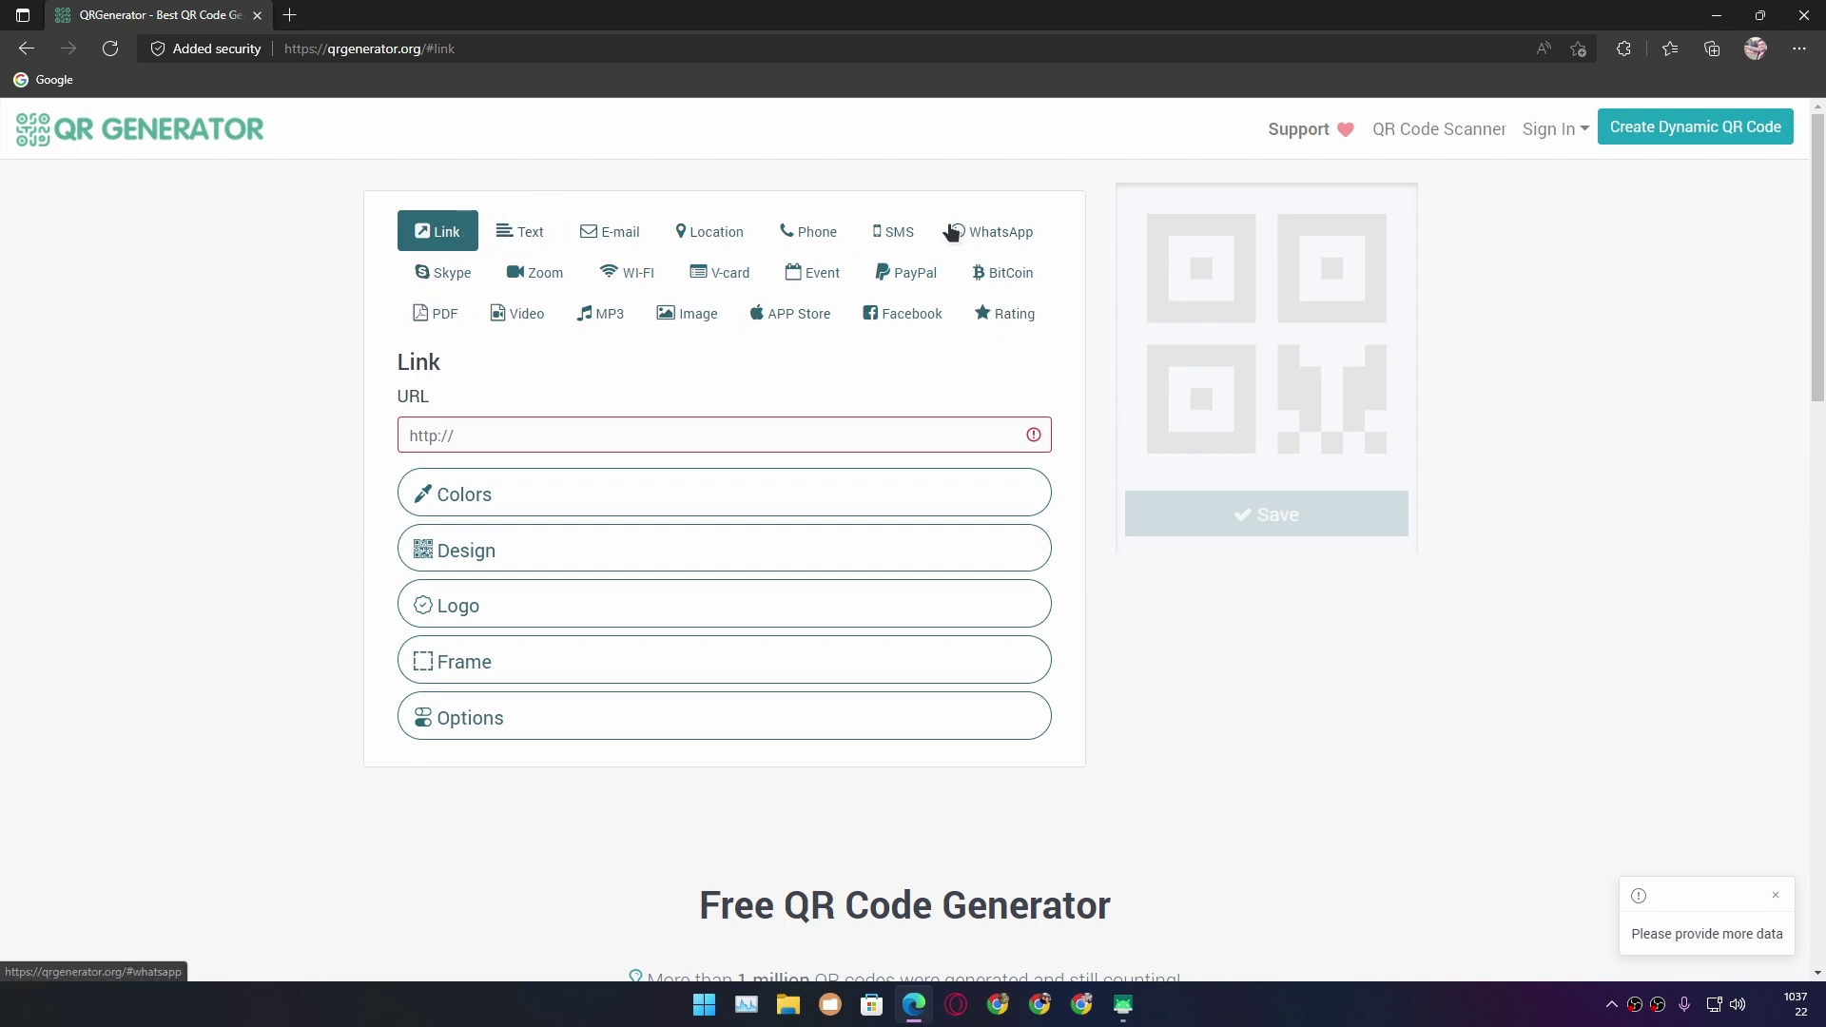
pyautogui.click(530, 237)
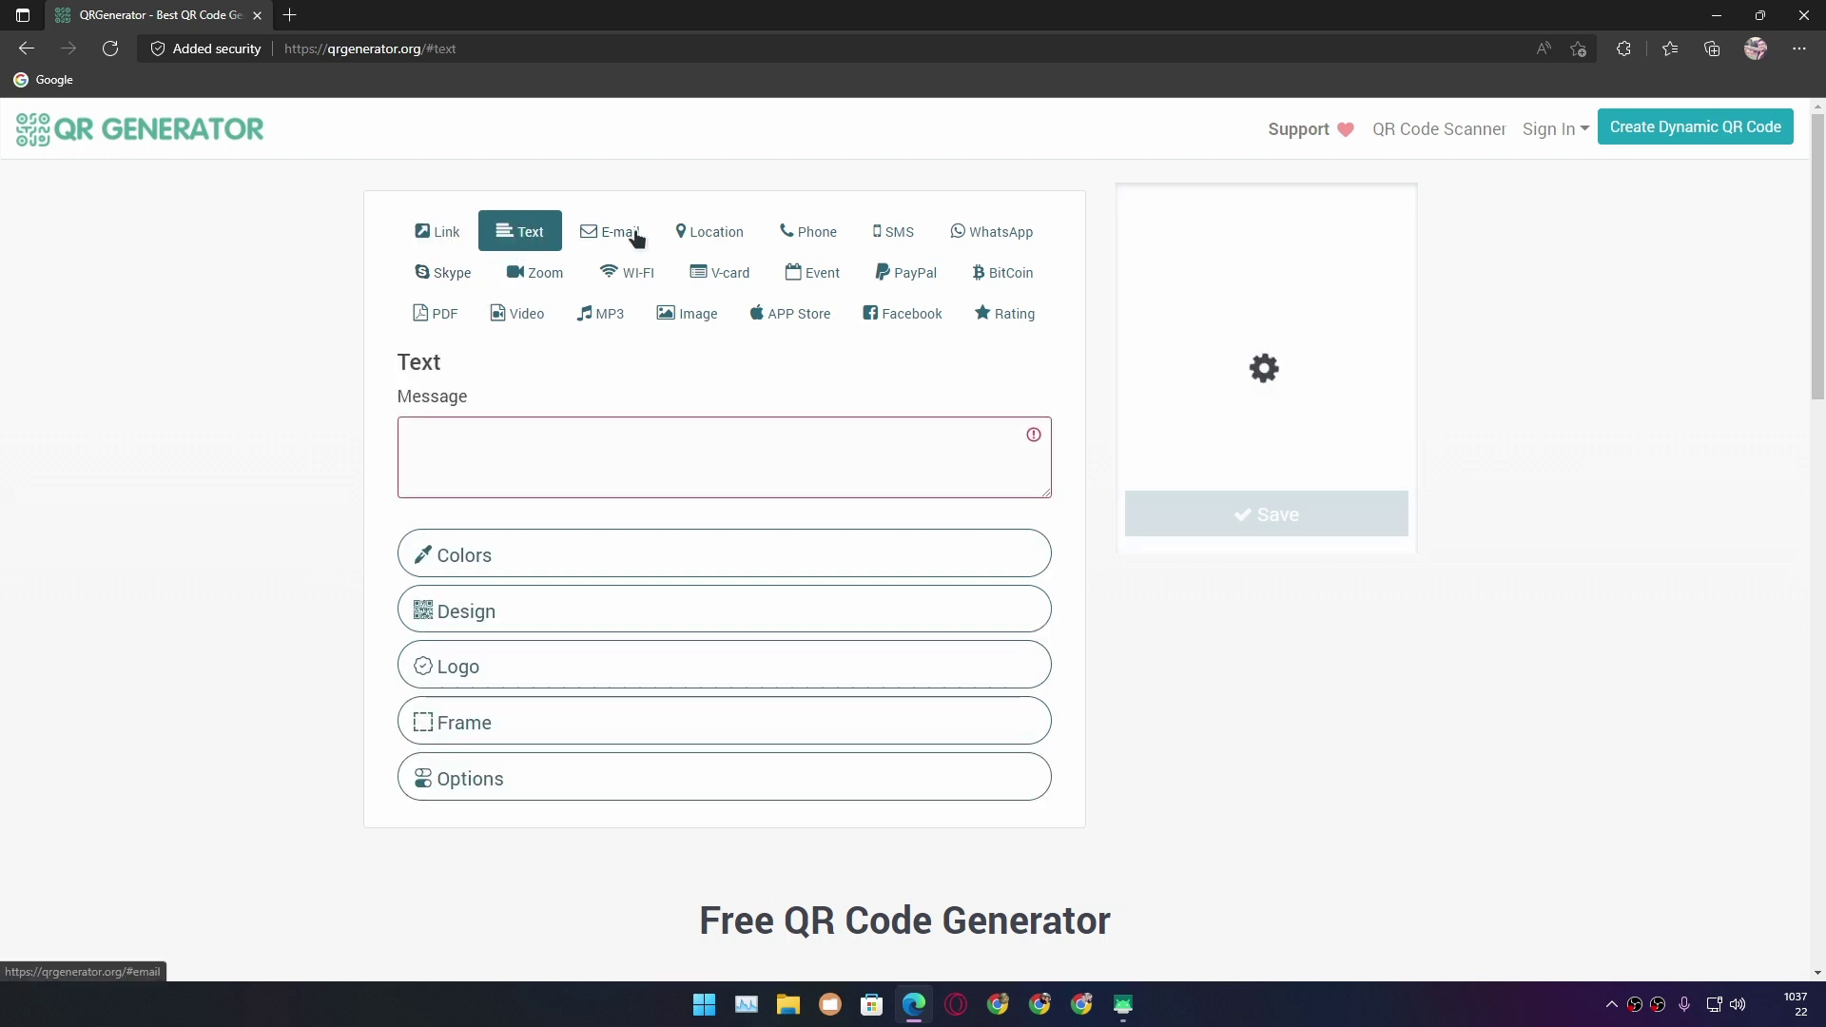
pyautogui.click(443, 234)
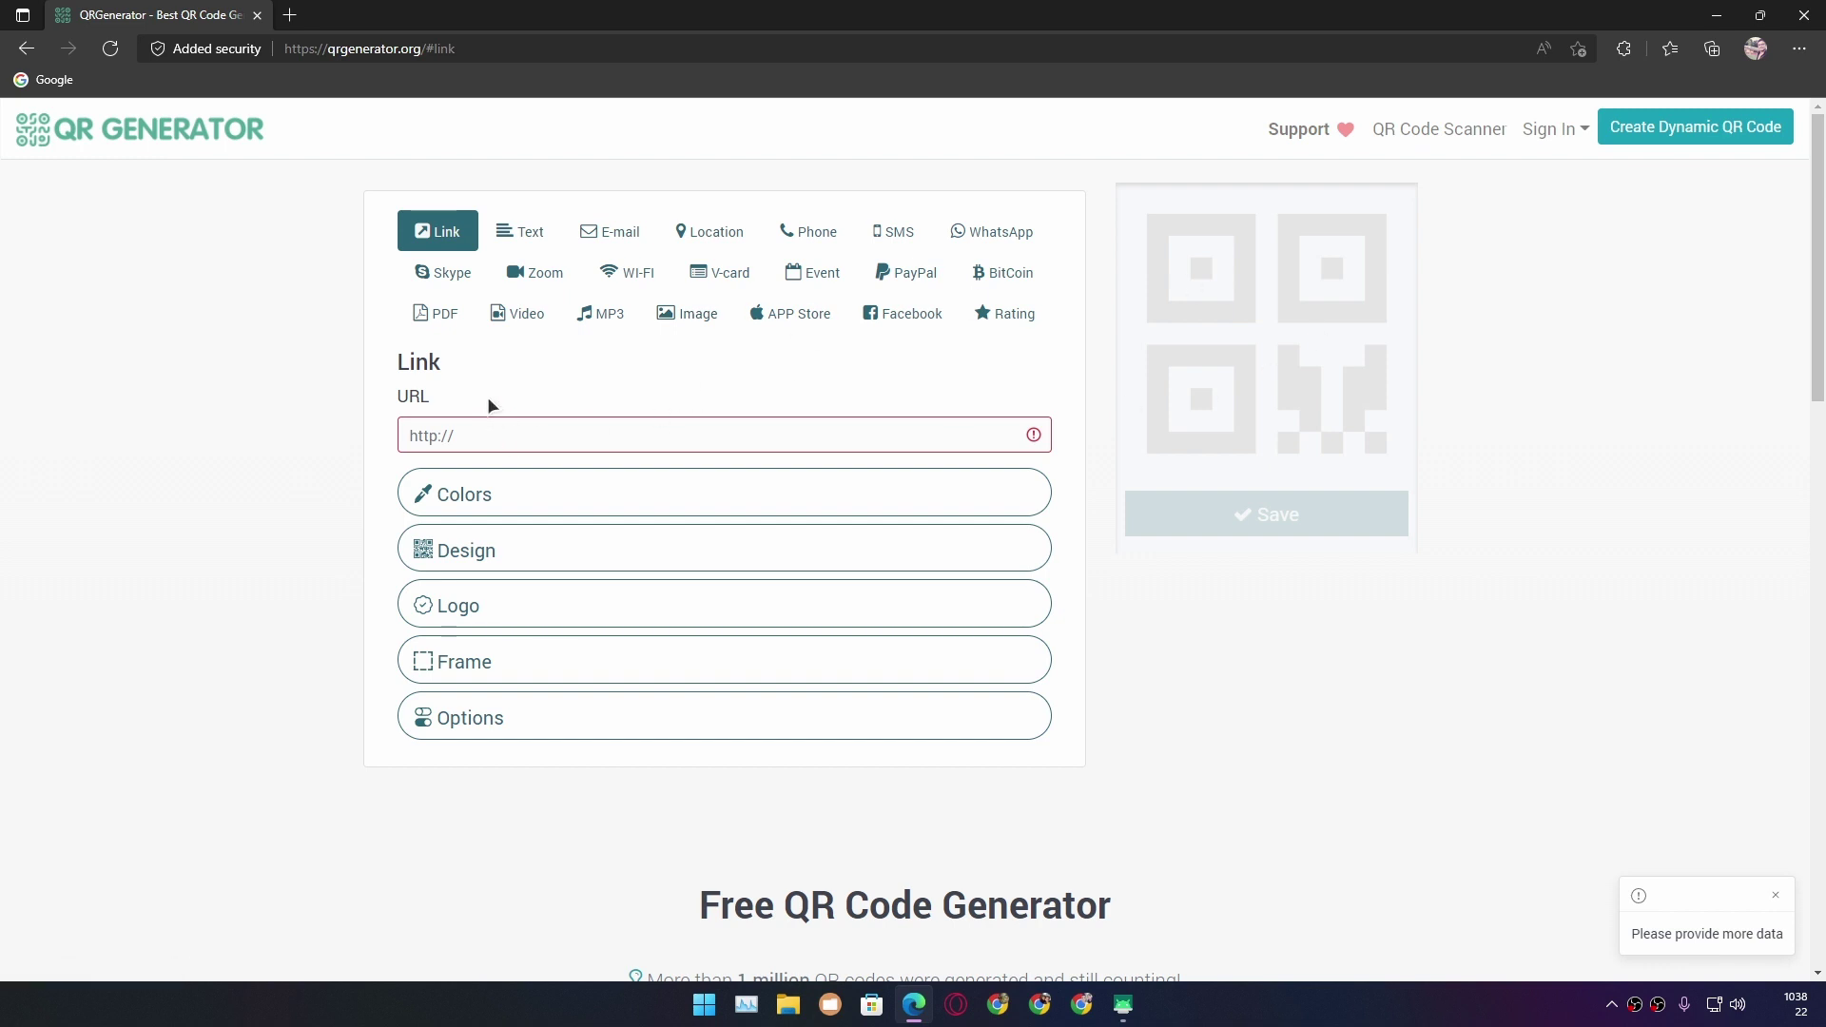
pyautogui.click(522, 240)
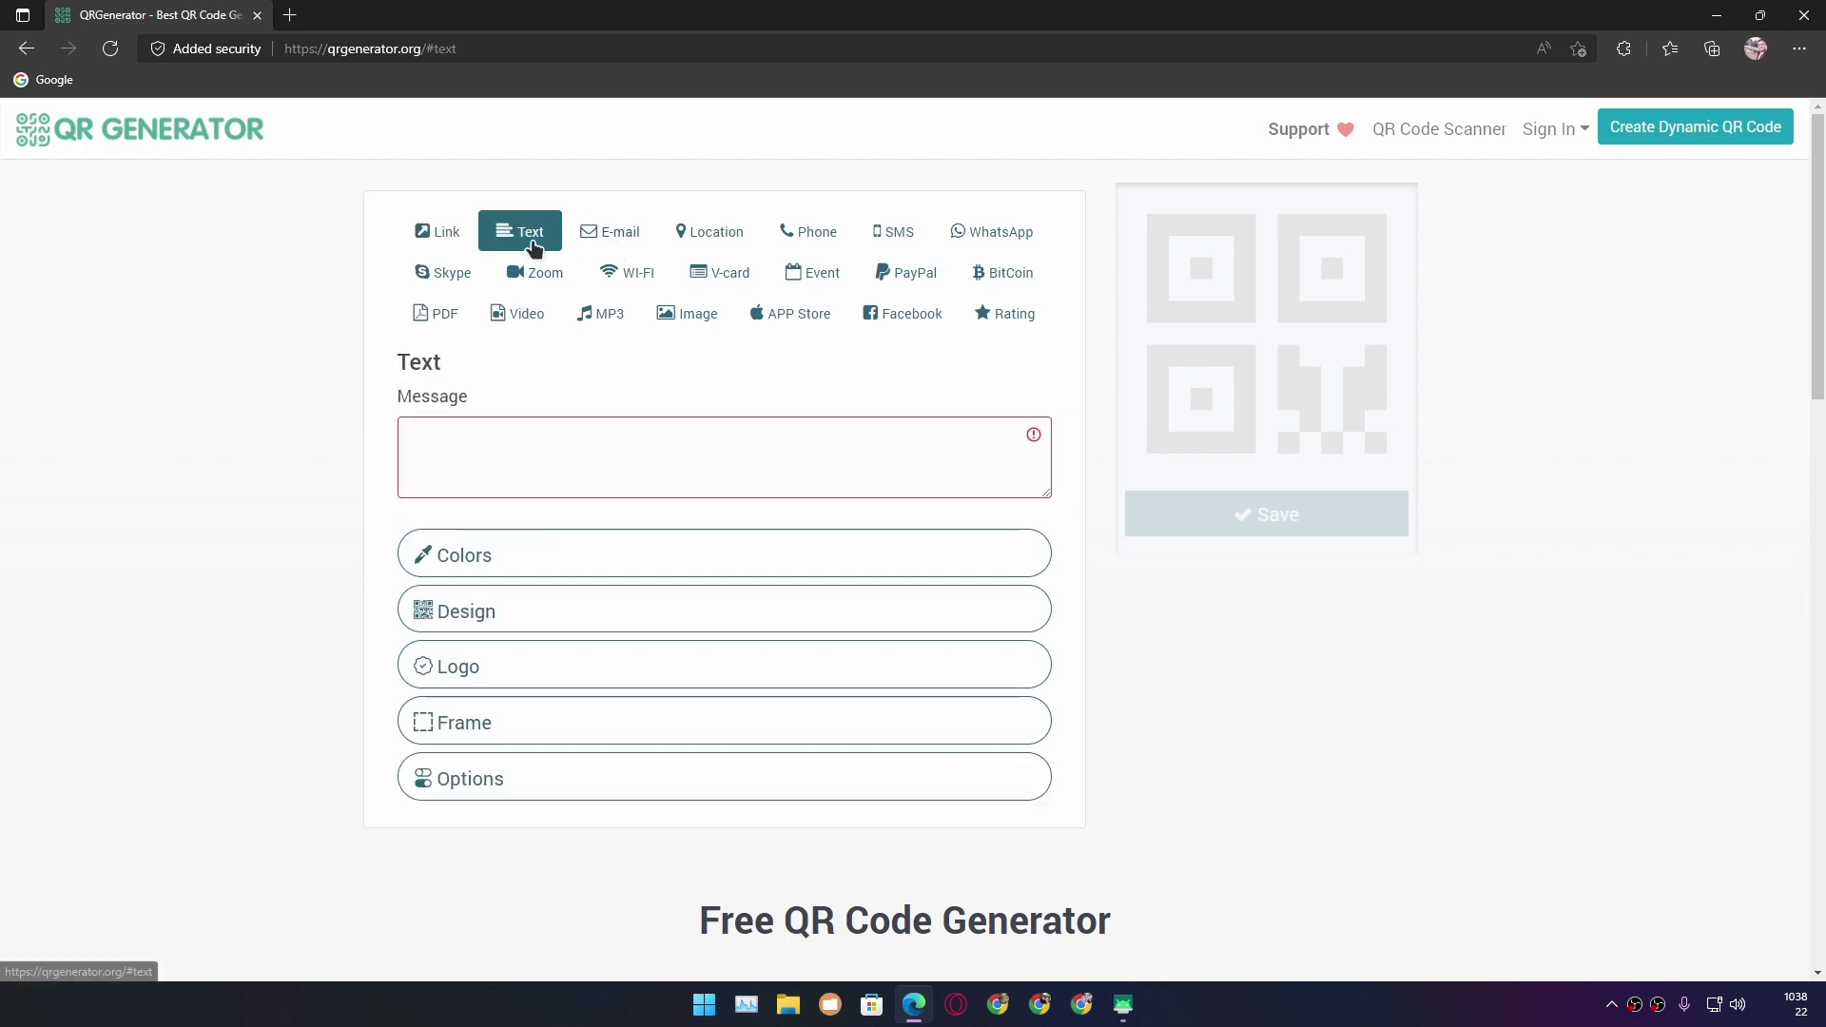
pyautogui.click(624, 235)
pyautogui.click(715, 232)
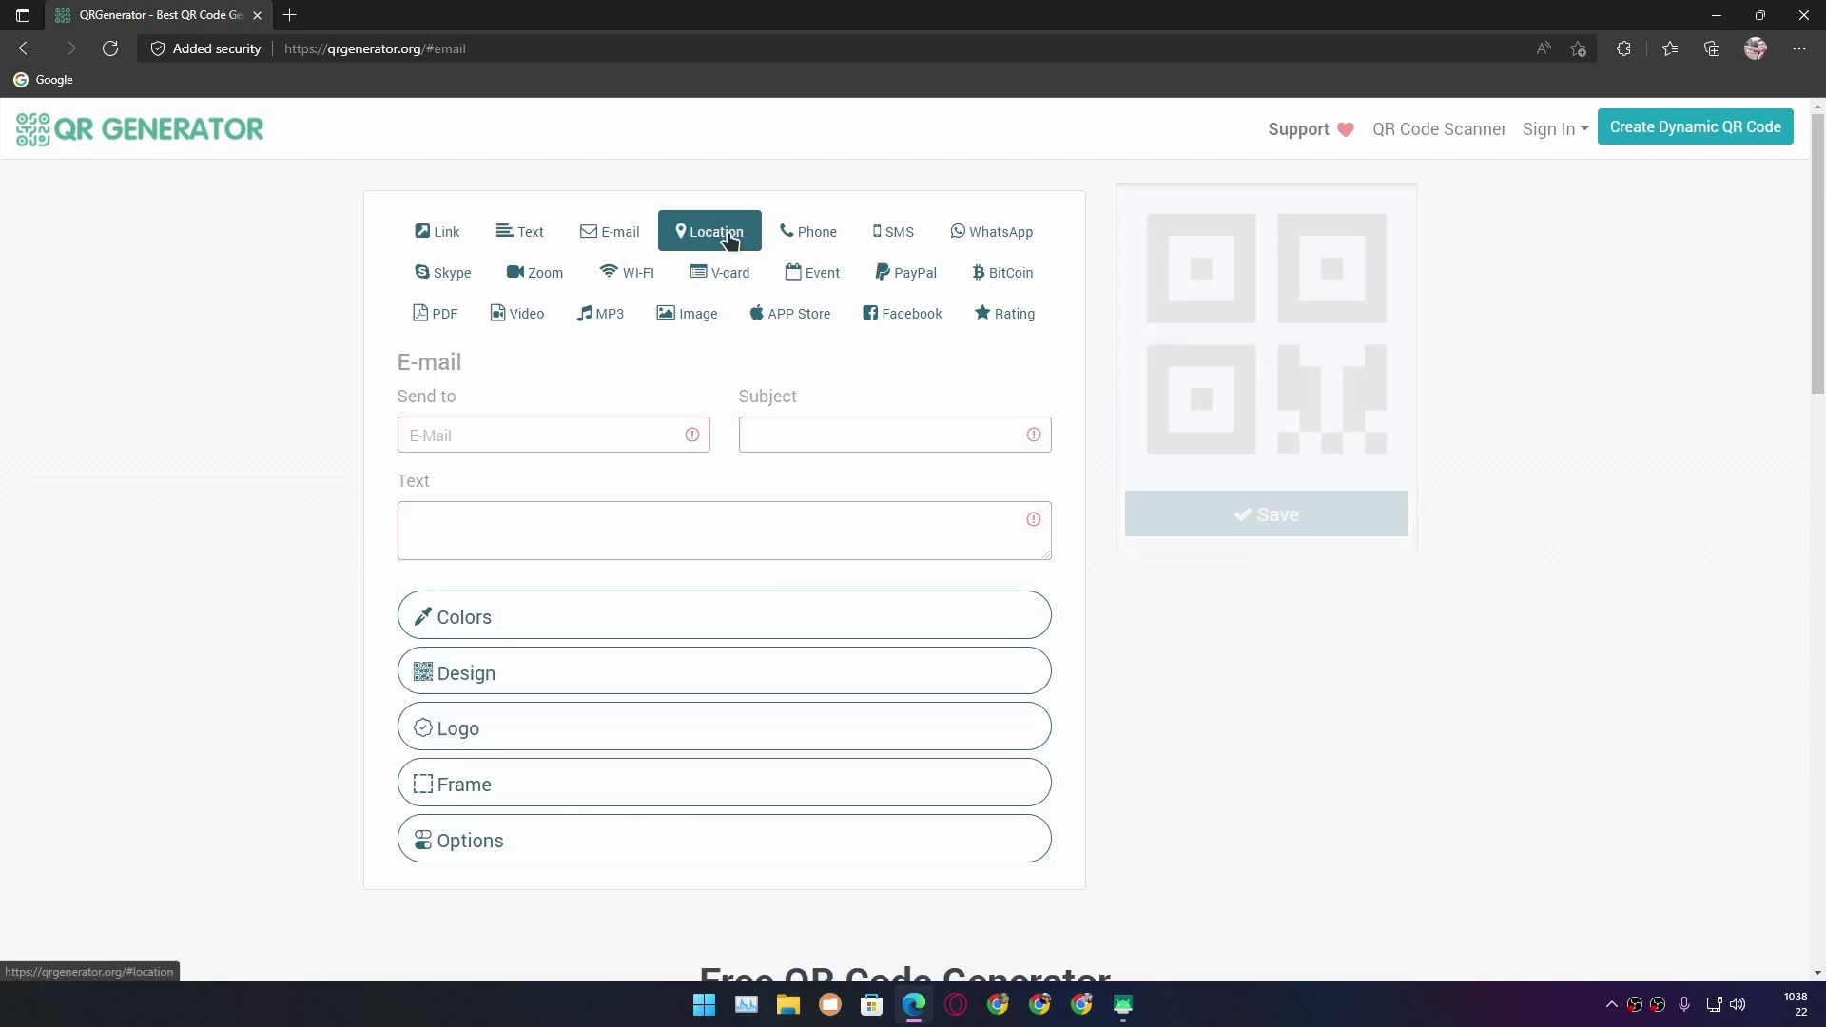
pyautogui.click(636, 281)
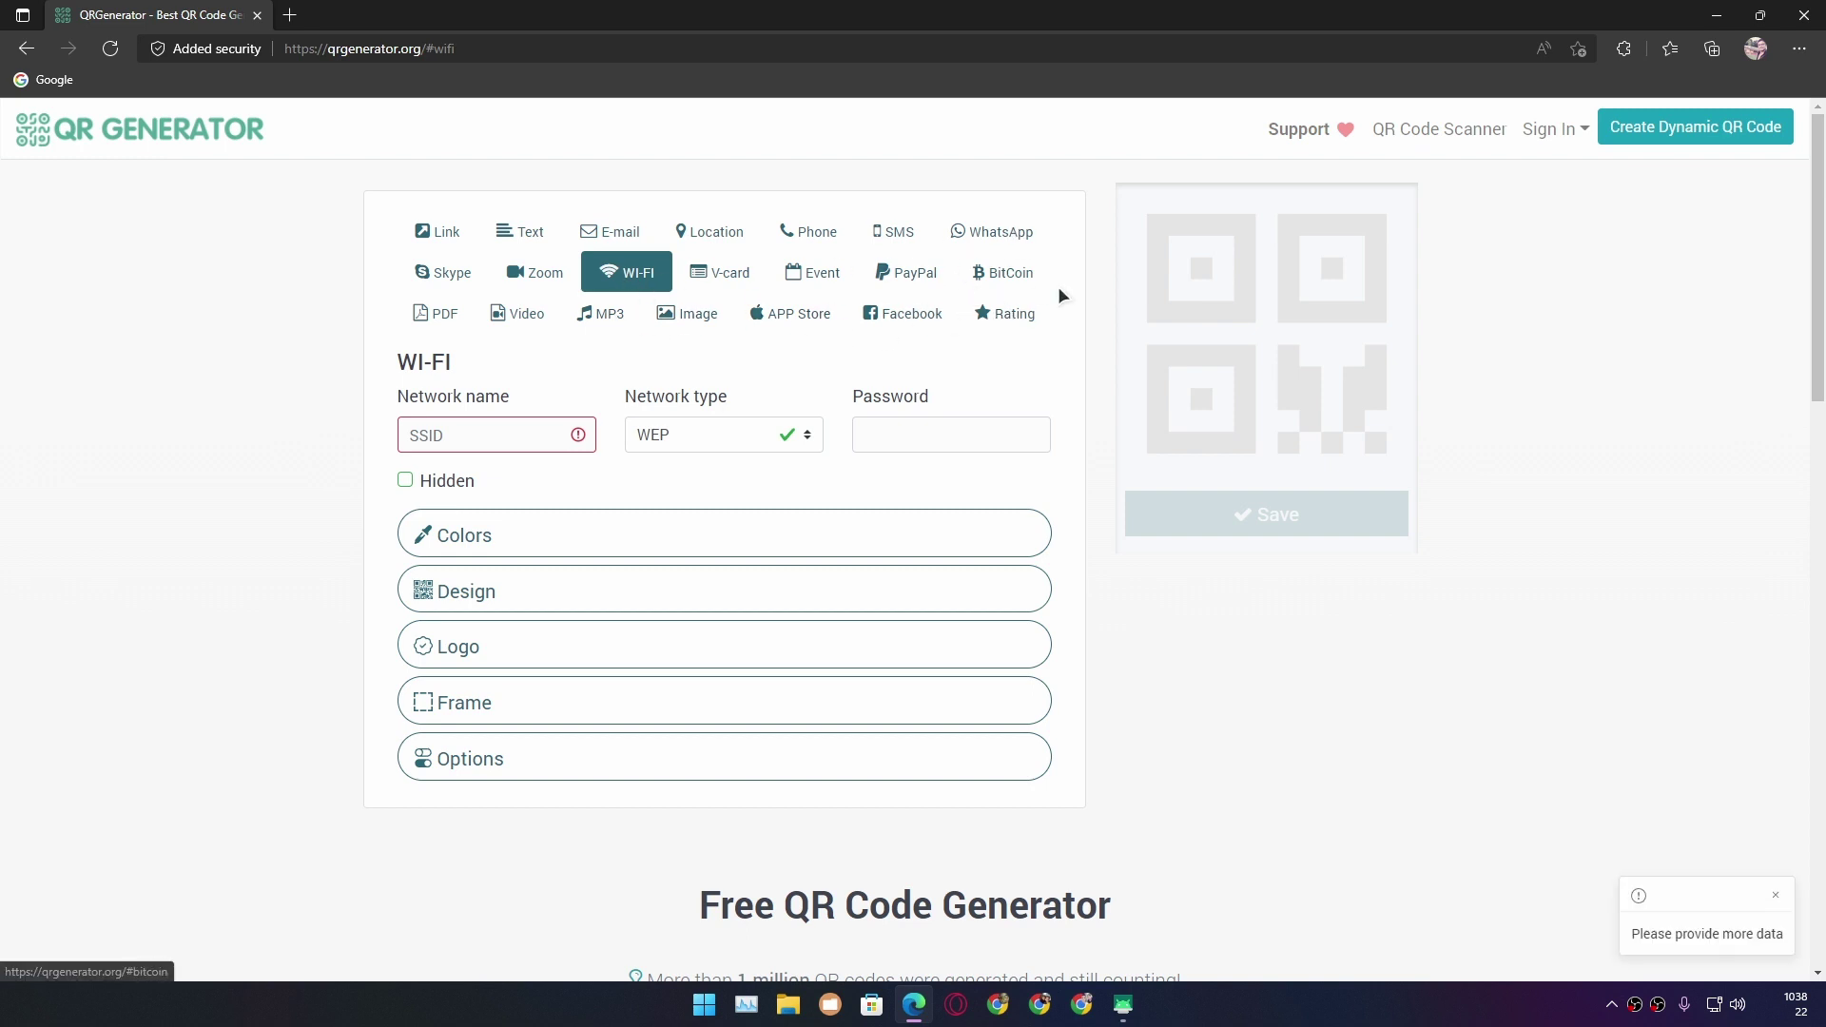
pyautogui.click(721, 275)
pyautogui.click(913, 274)
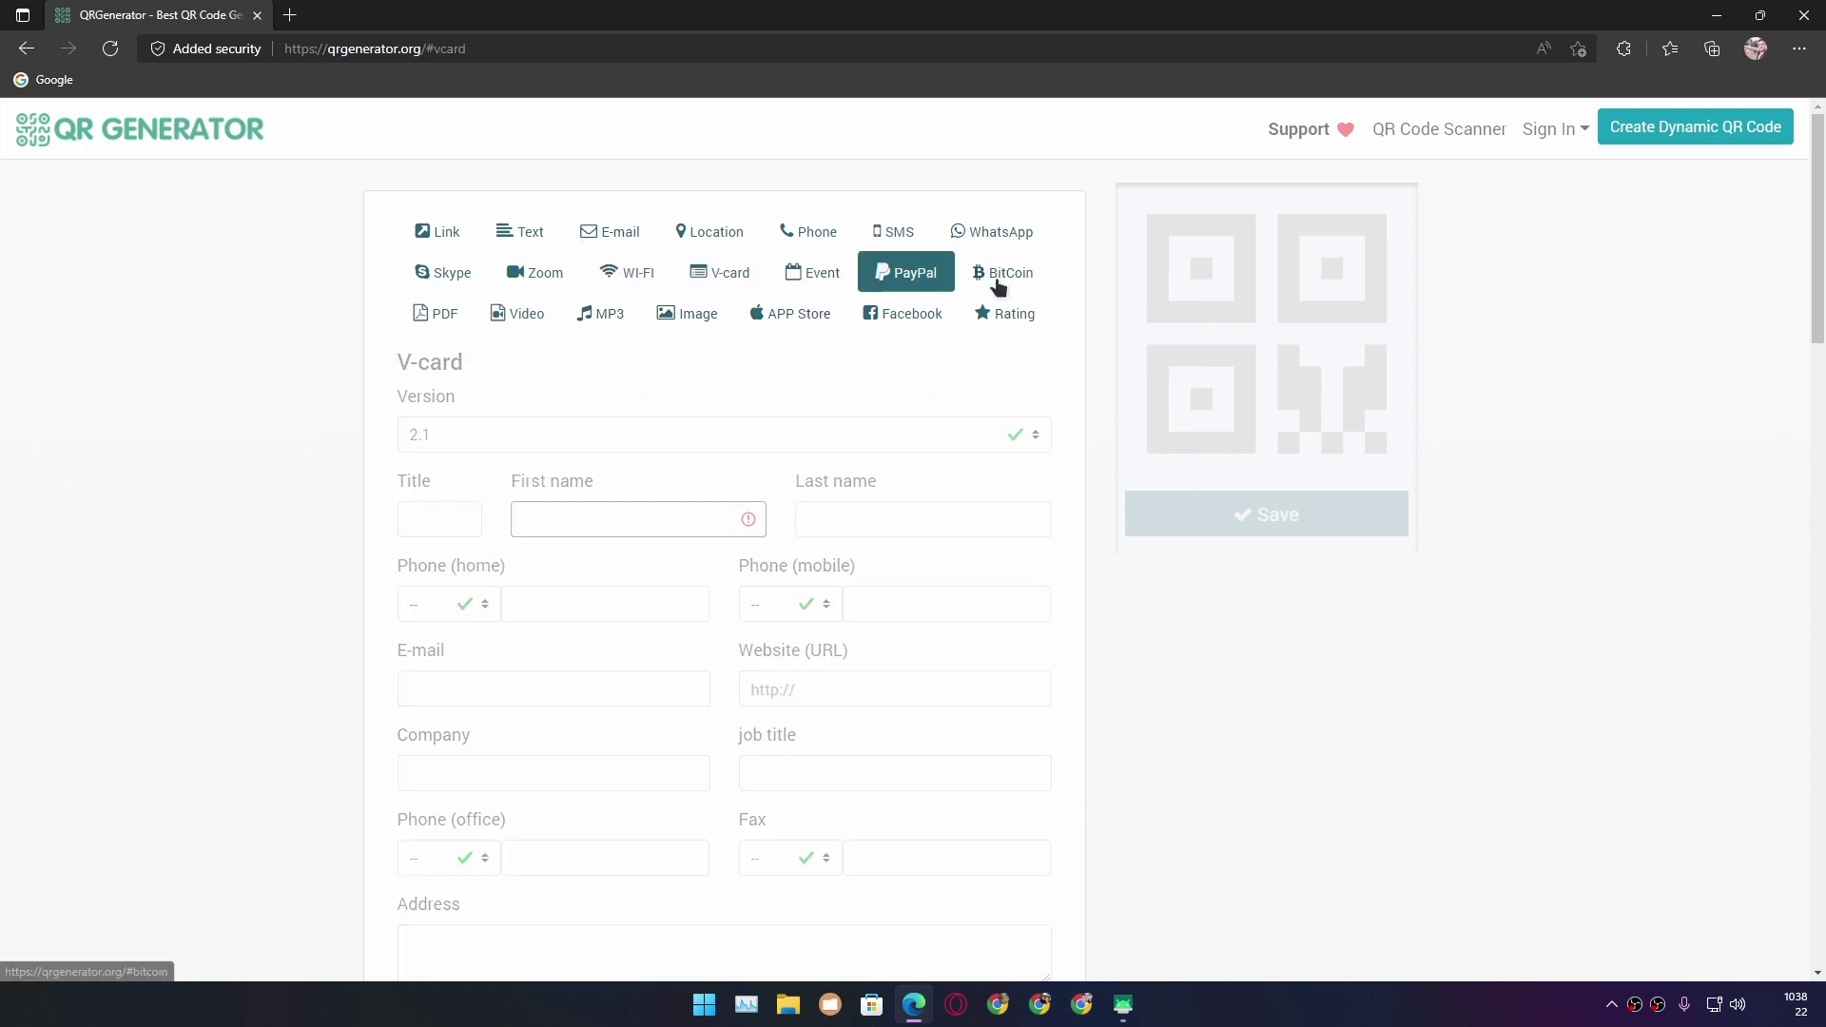
pyautogui.click(1003, 273)
pyautogui.click(628, 272)
pyautogui.click(436, 232)
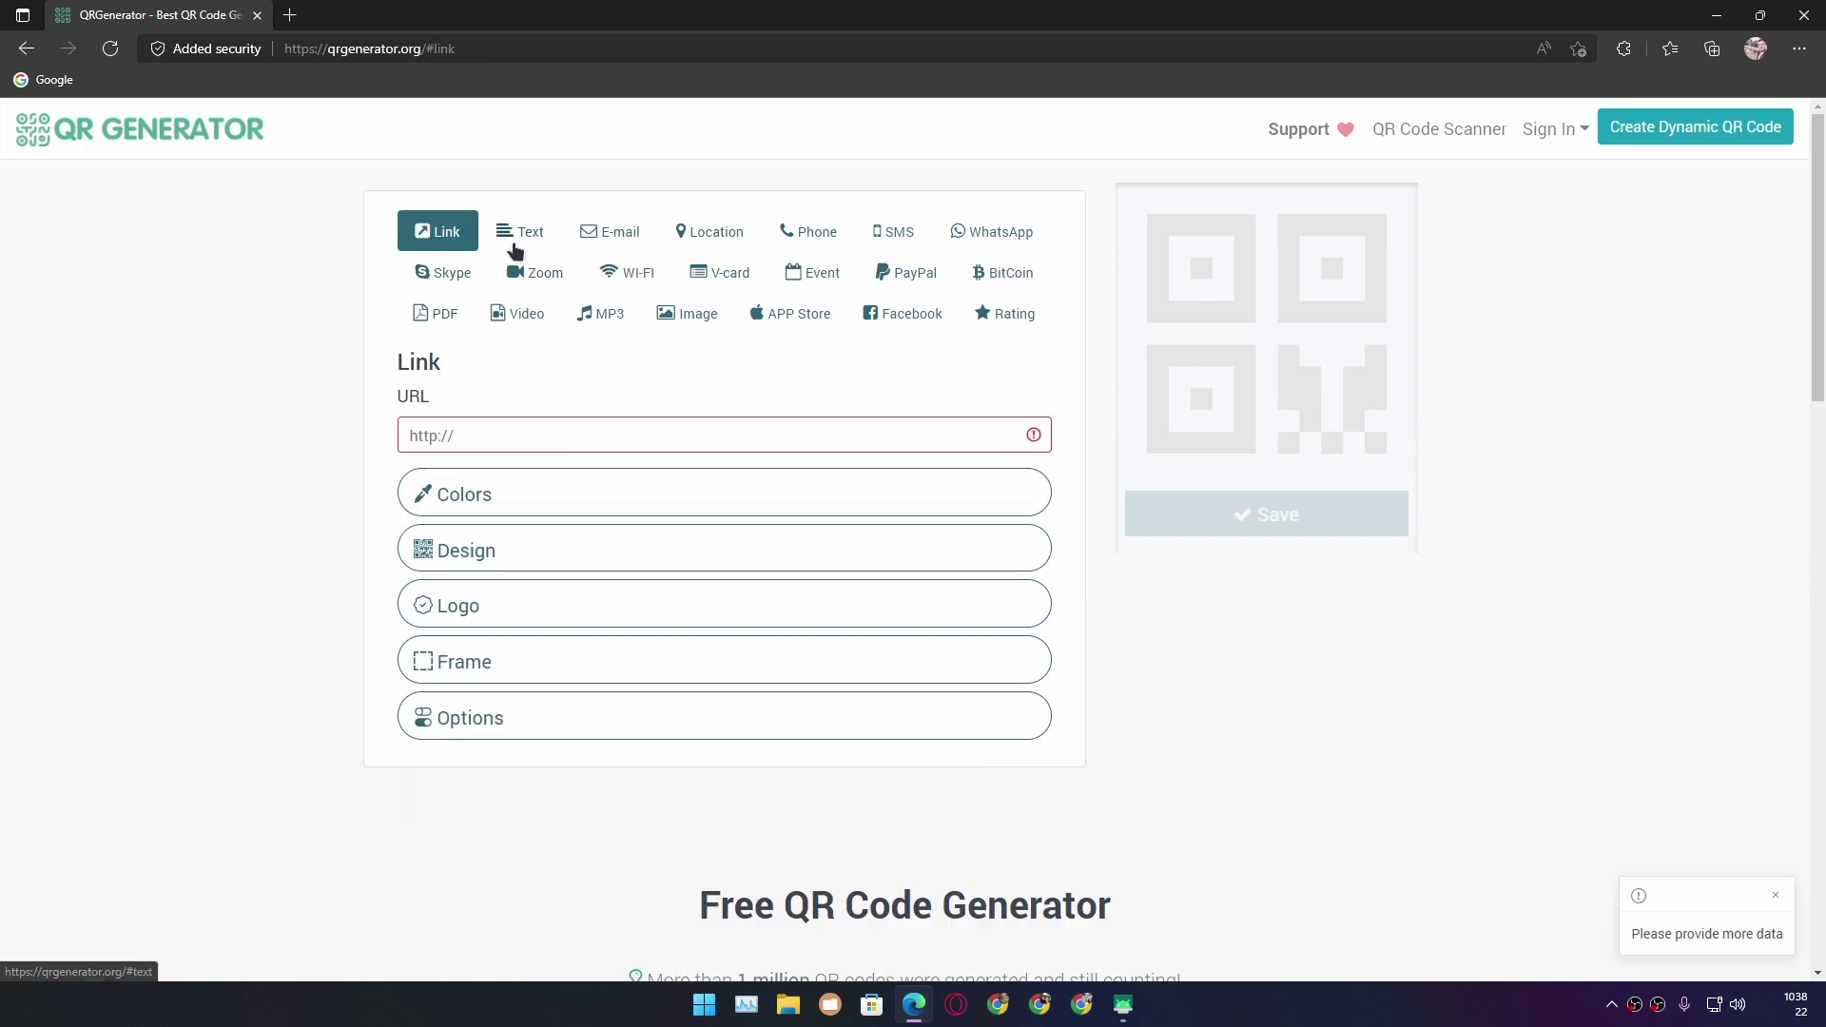
pyautogui.click(500, 436)
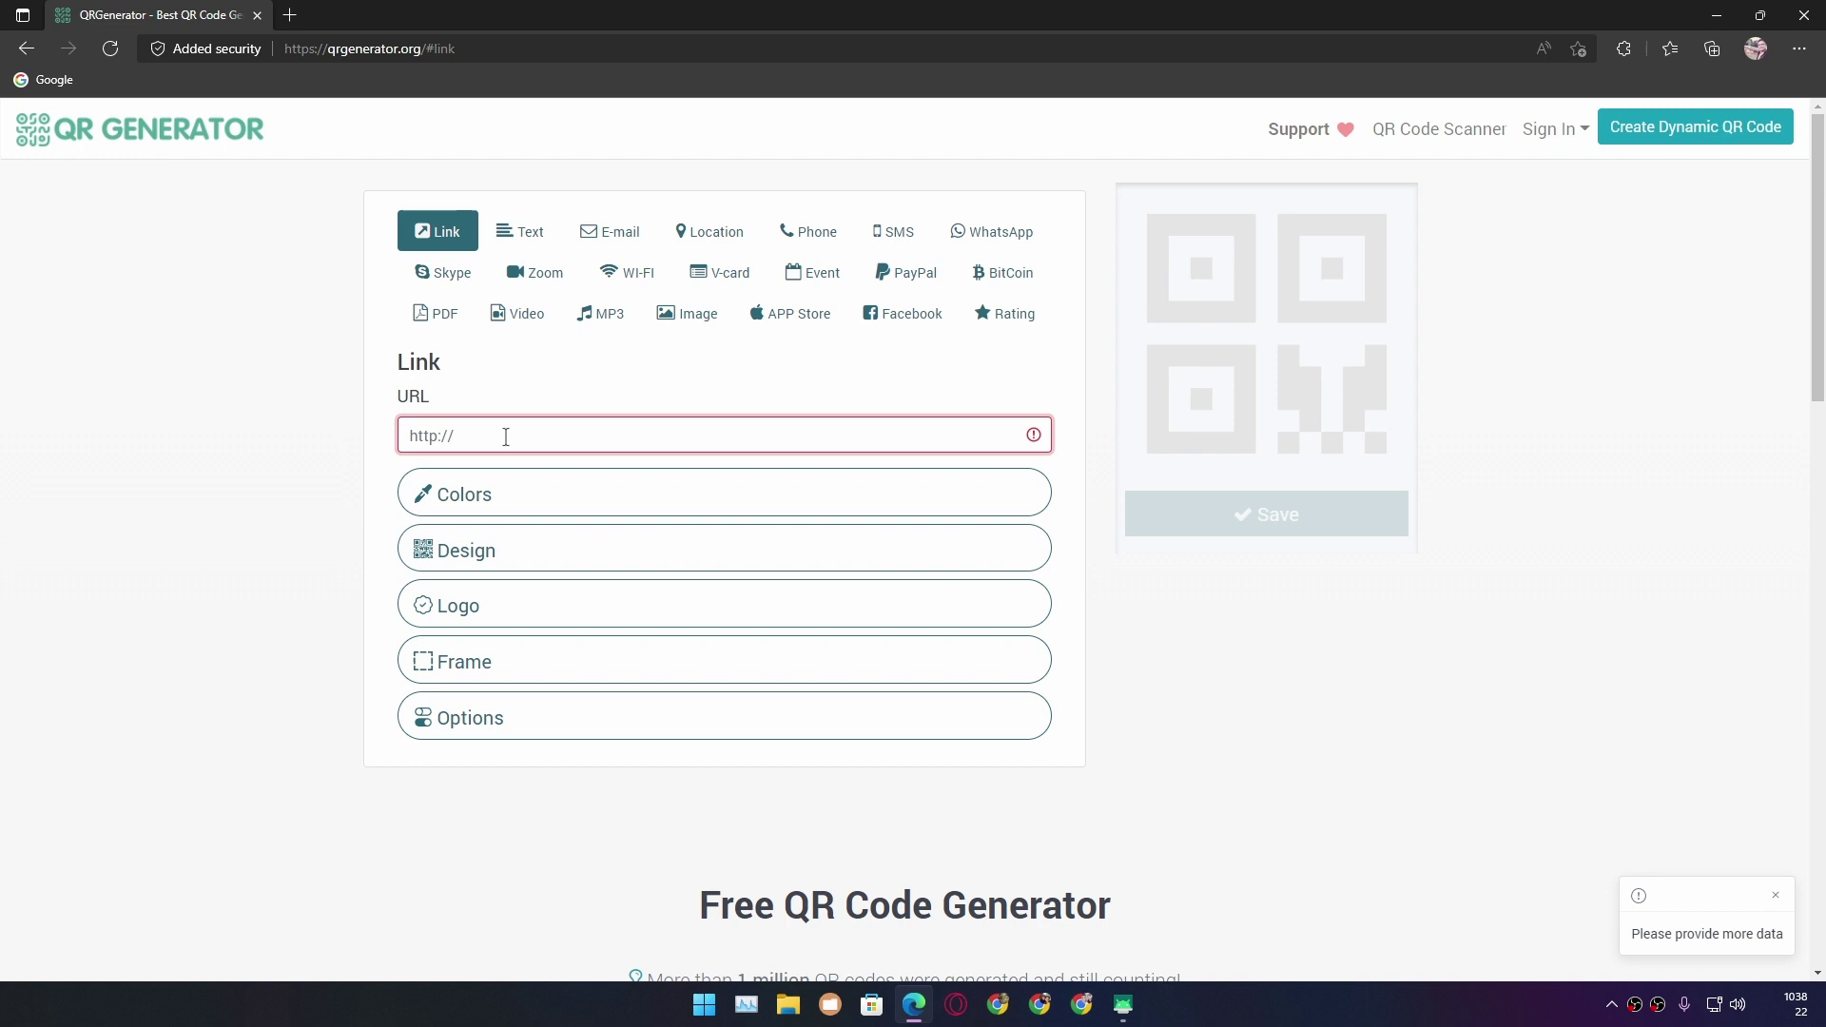
pyautogui.write('https://kil0bit.blogspot.com/')
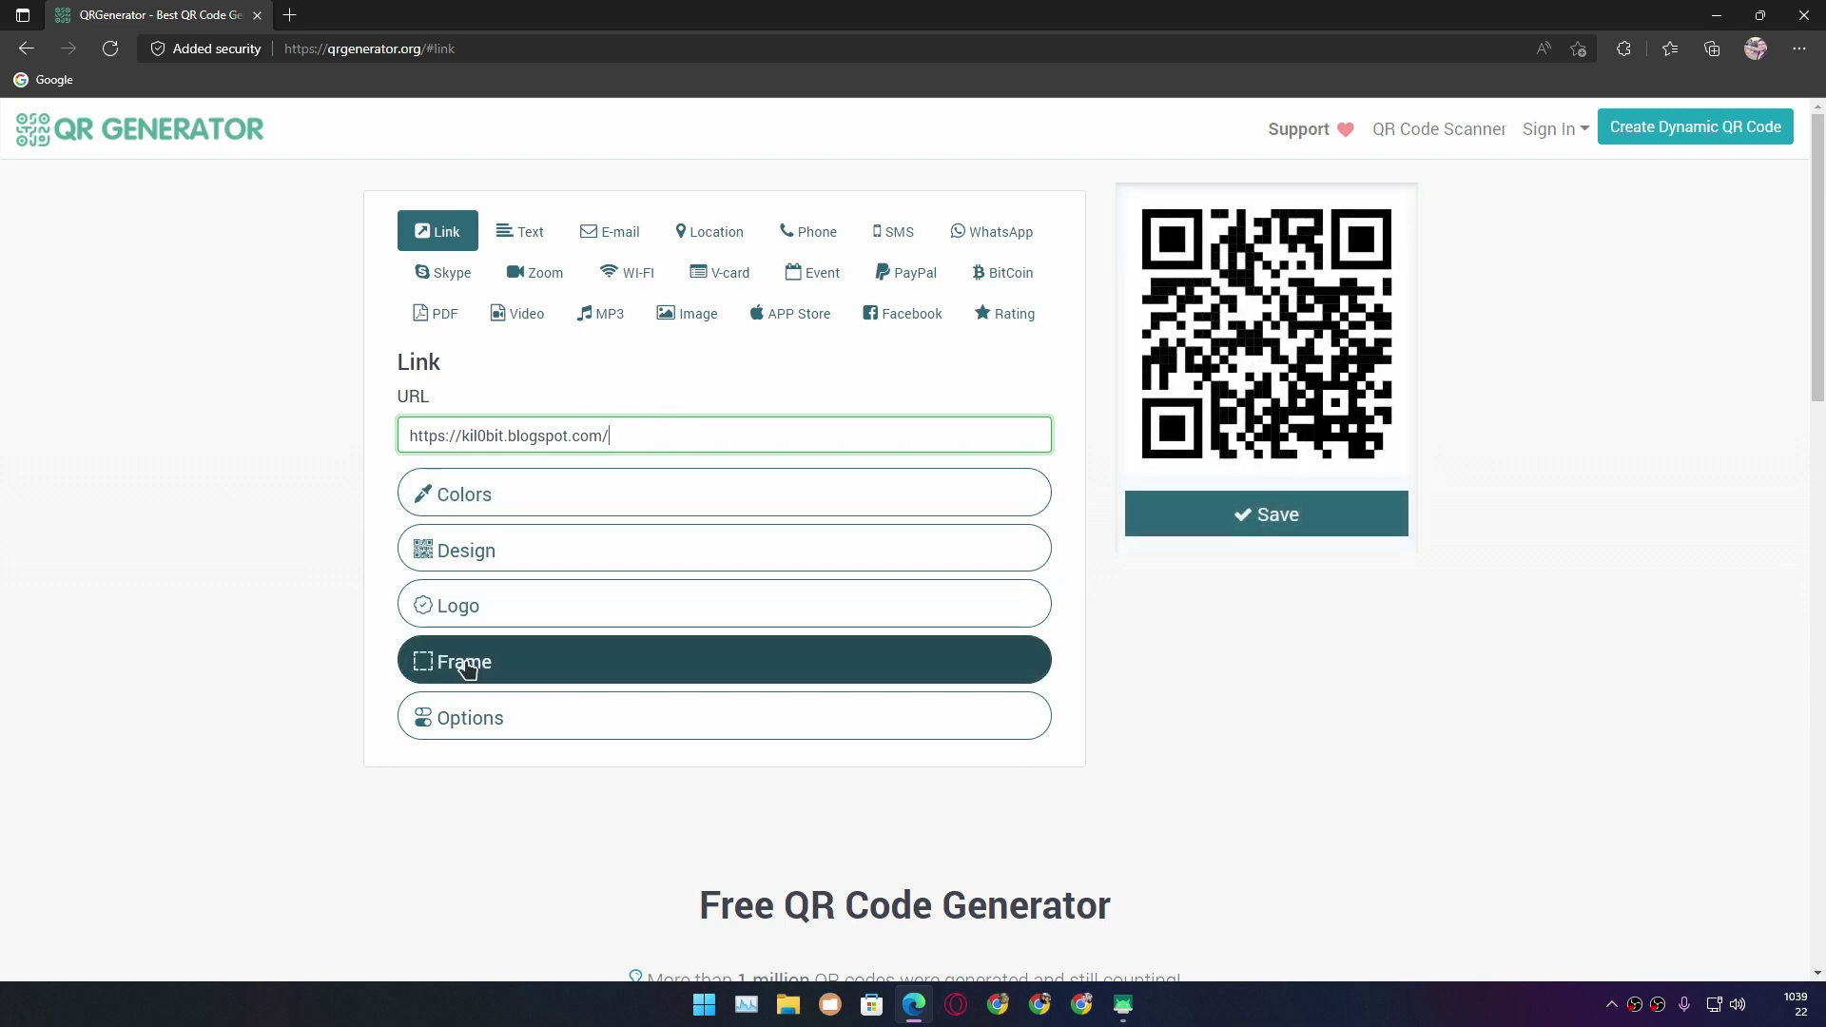
pyautogui.click(472, 499)
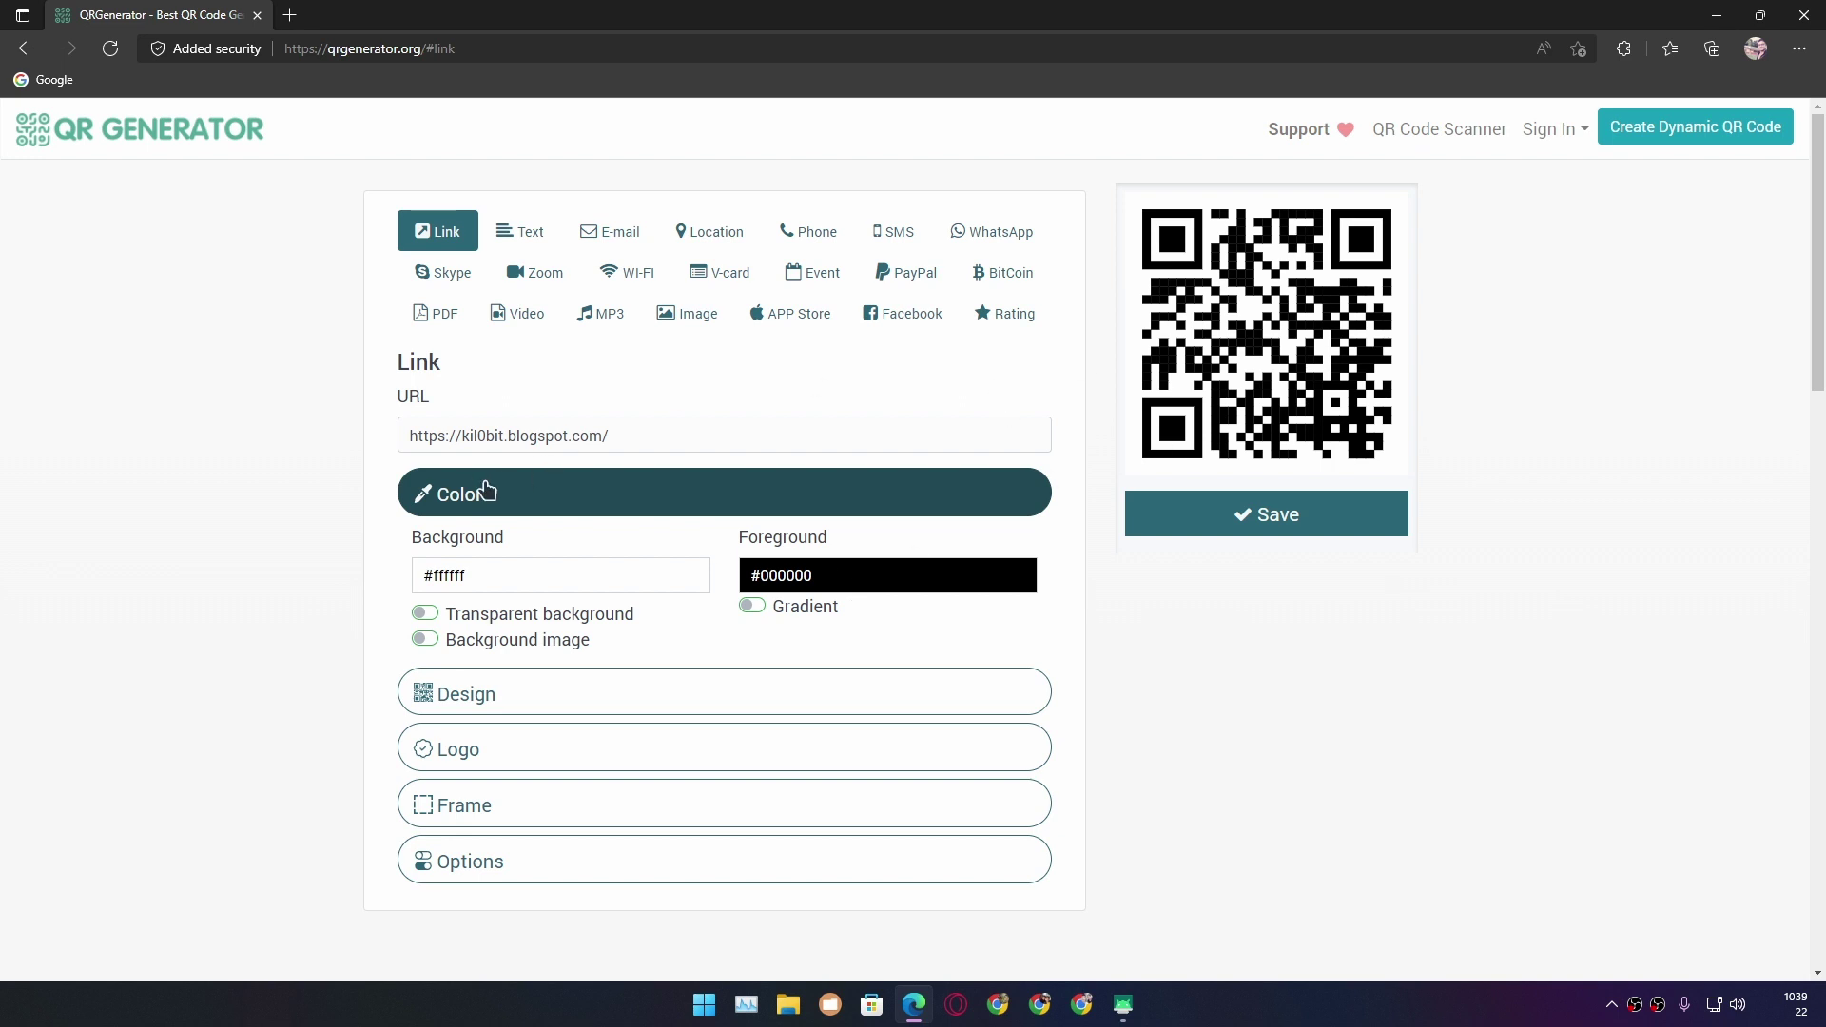
pyautogui.click(469, 494)
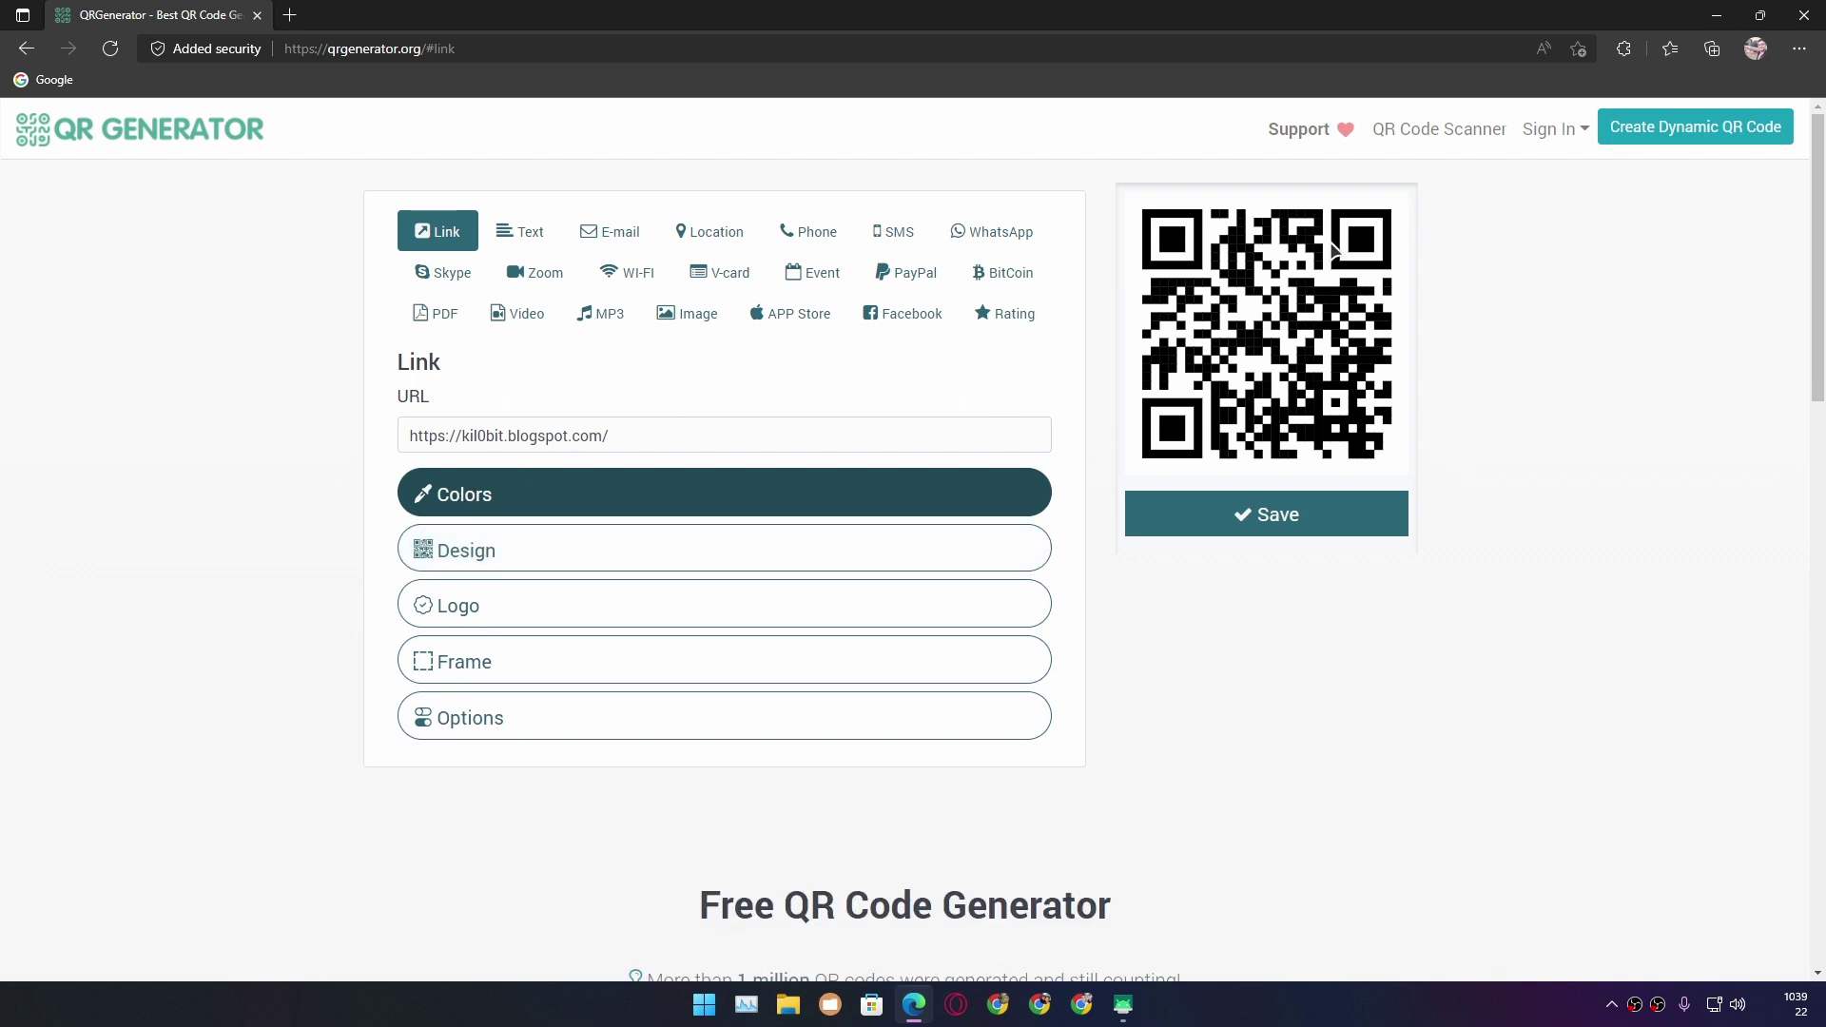
# Step: Try the star dot pattern in Design, then go back to the plain square pattern
pyautogui.click(477, 554)
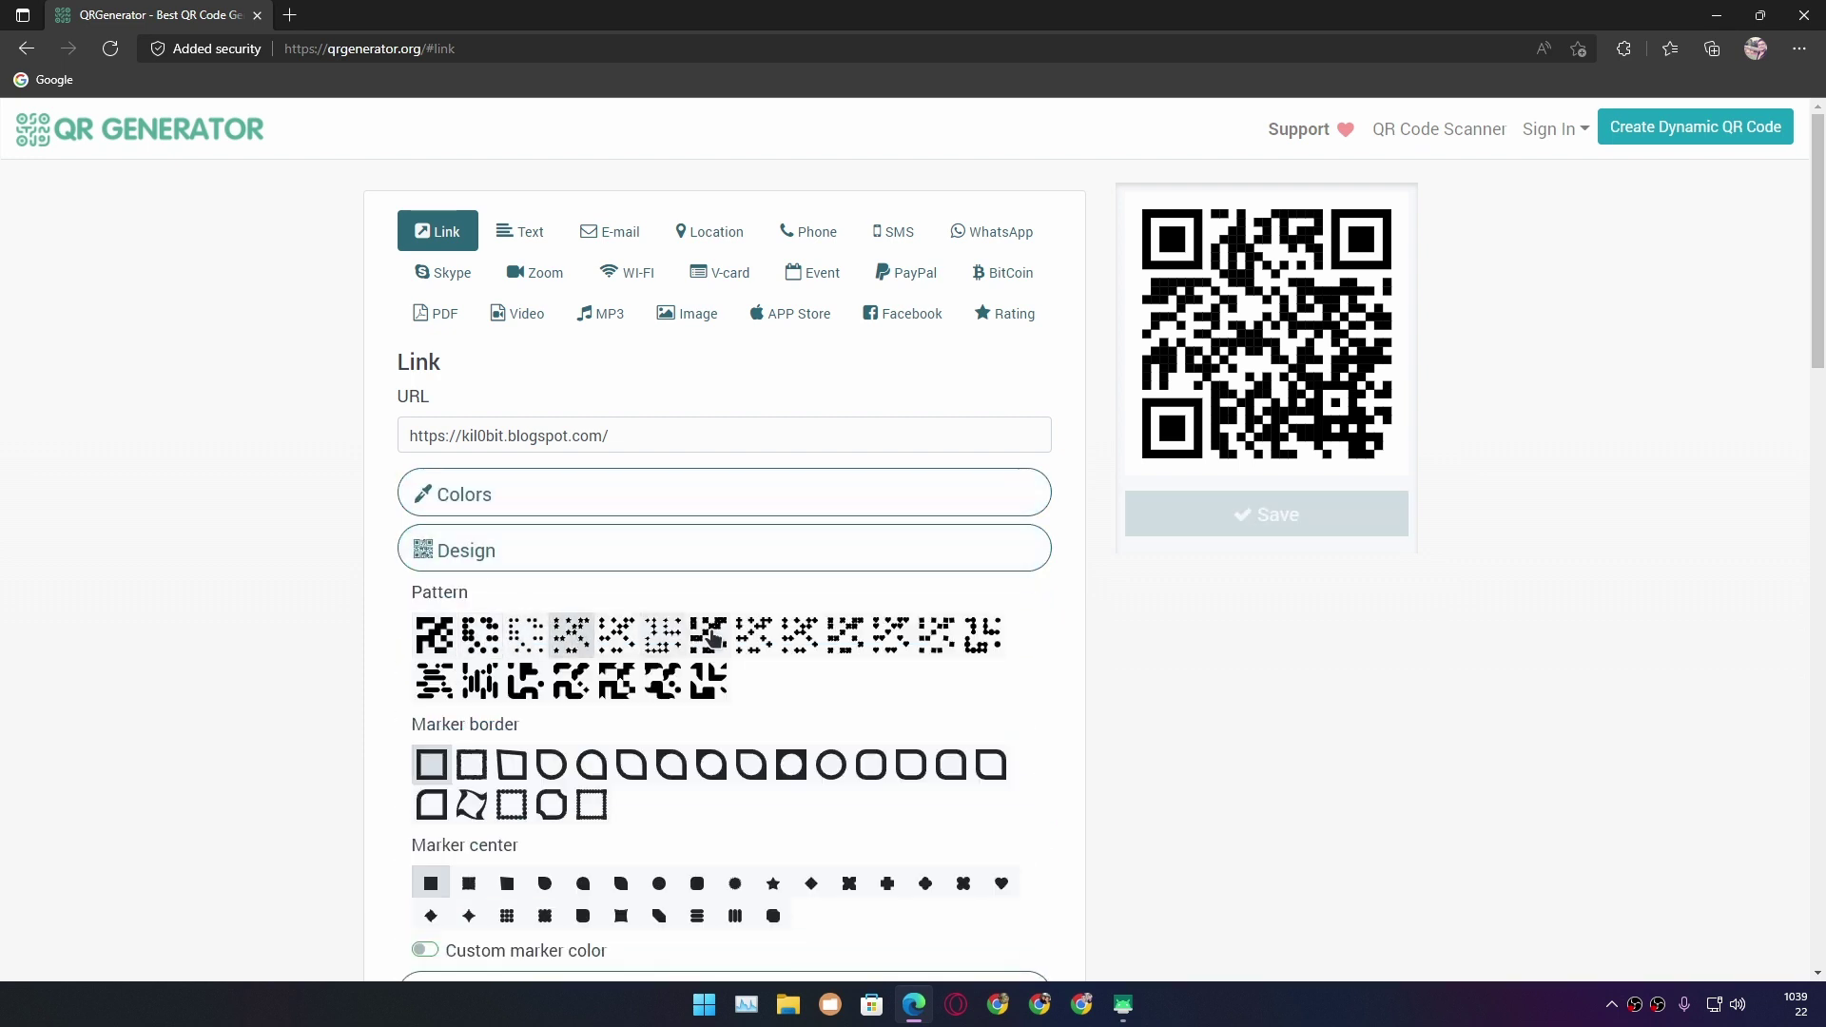
pyautogui.click(709, 635)
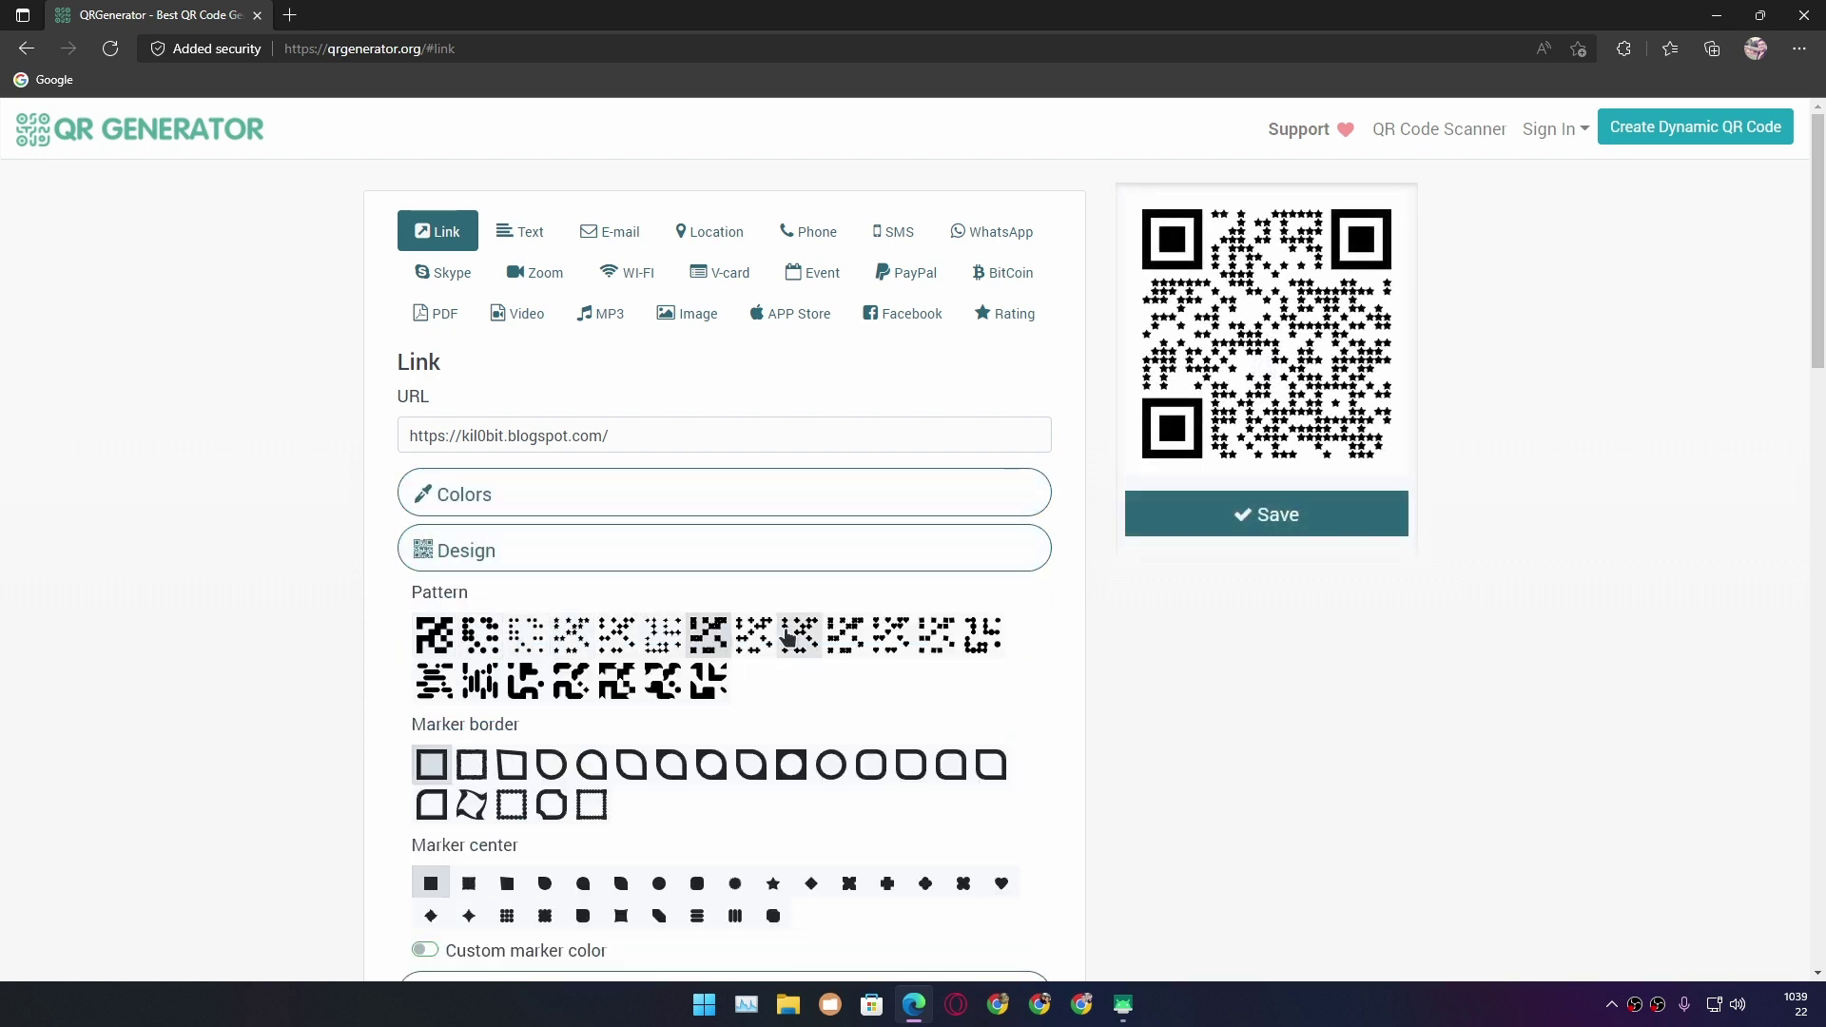
pyautogui.click(436, 636)
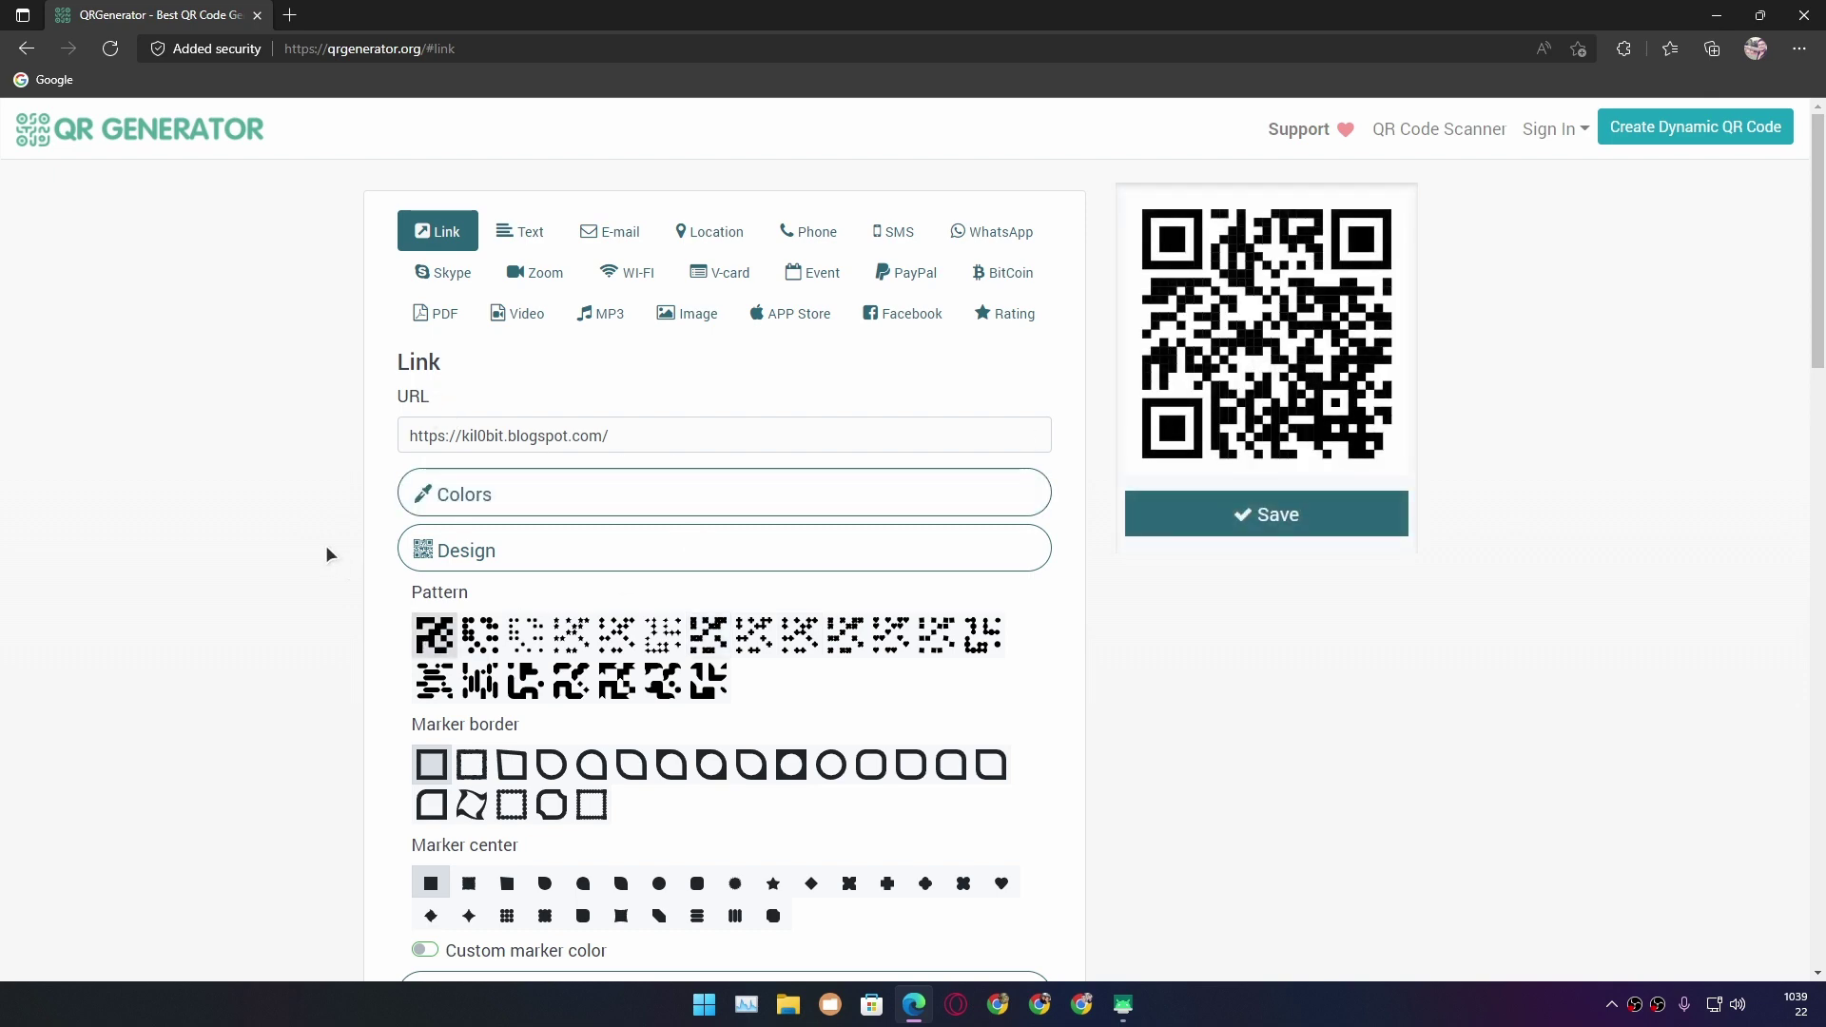
pyautogui.scroll(-2, 325, 545)
# Step: Add the globe watermark logo to the centre of the QR code
pyautogui.click(458, 292)
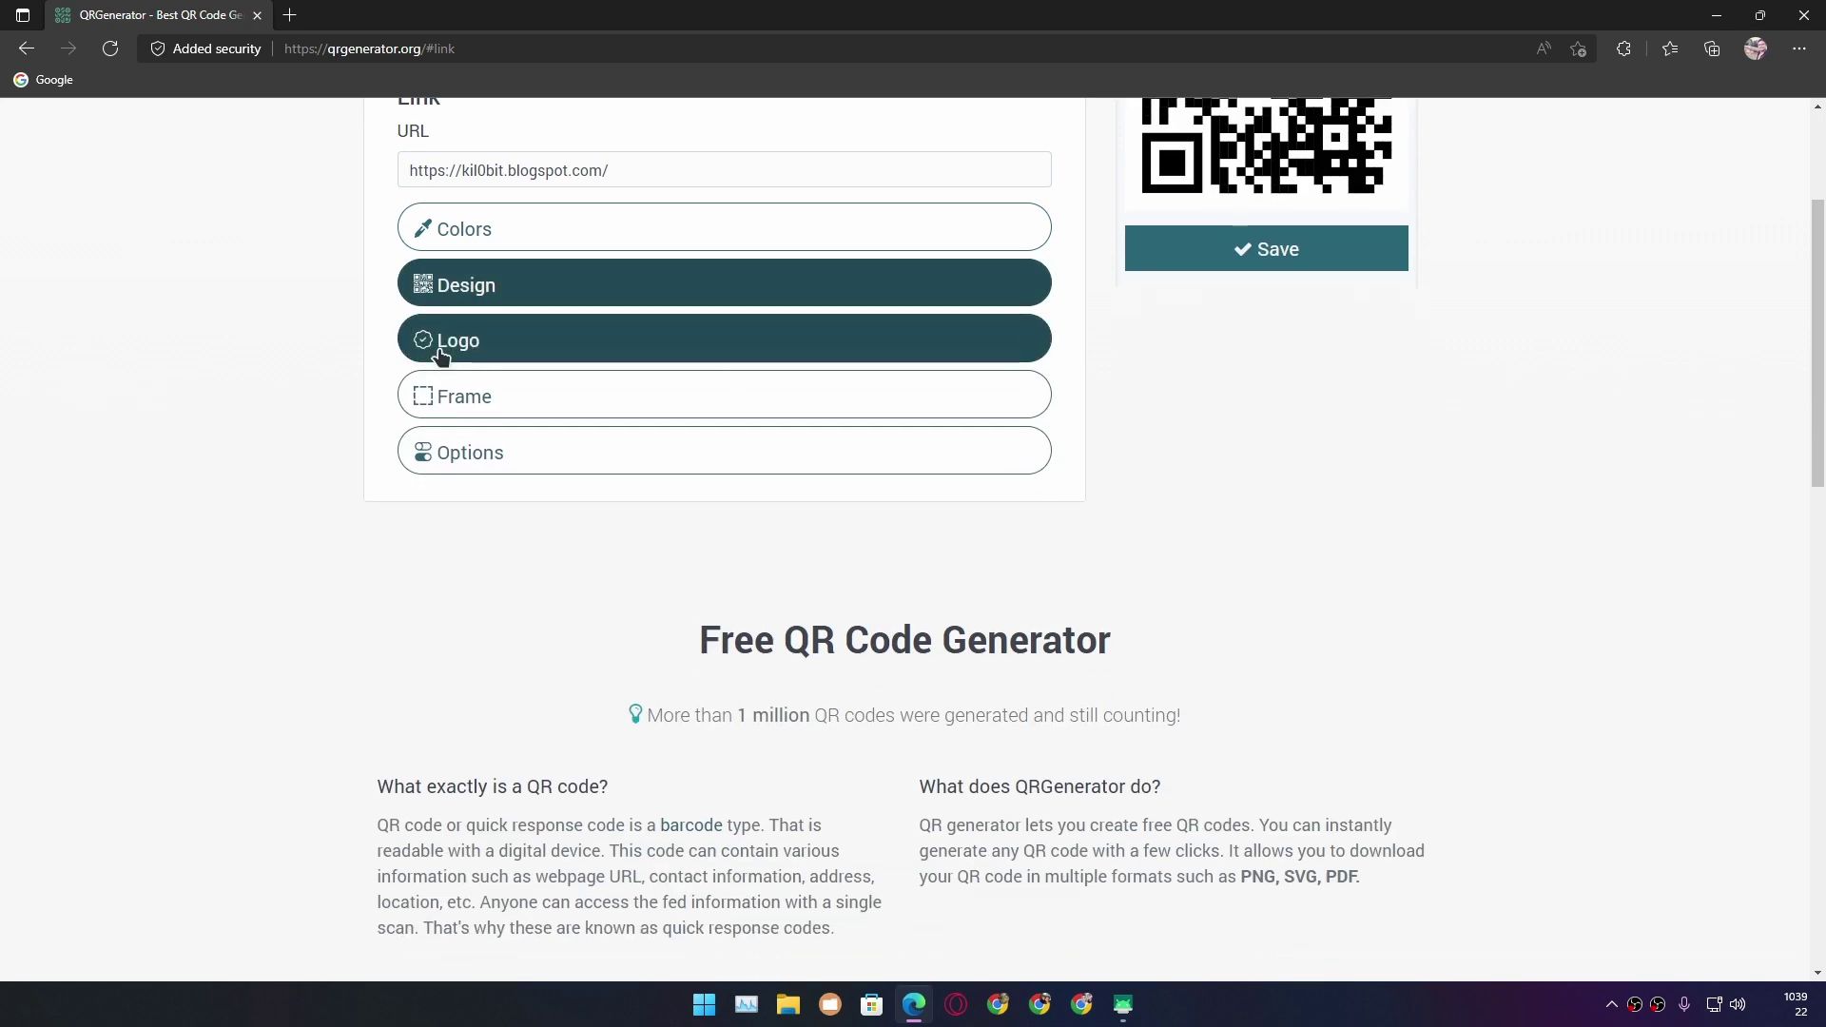
pyautogui.click(441, 338)
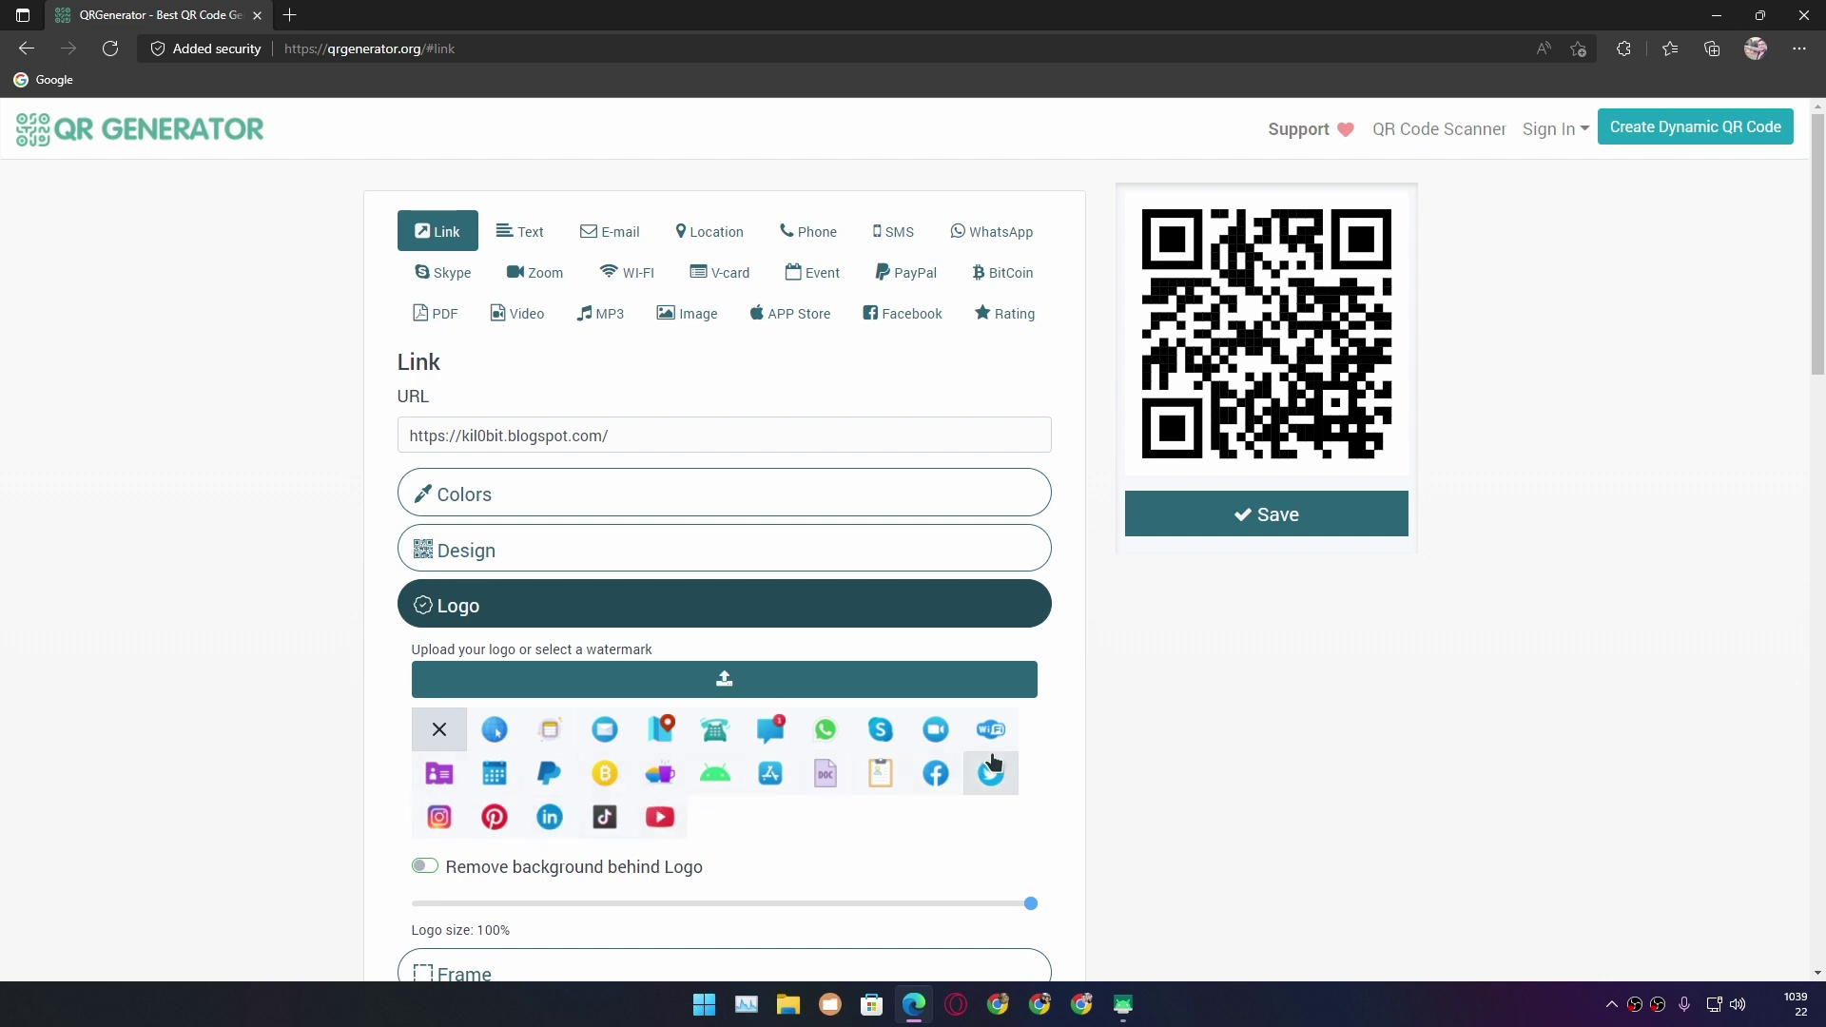
pyautogui.click(744, 684)
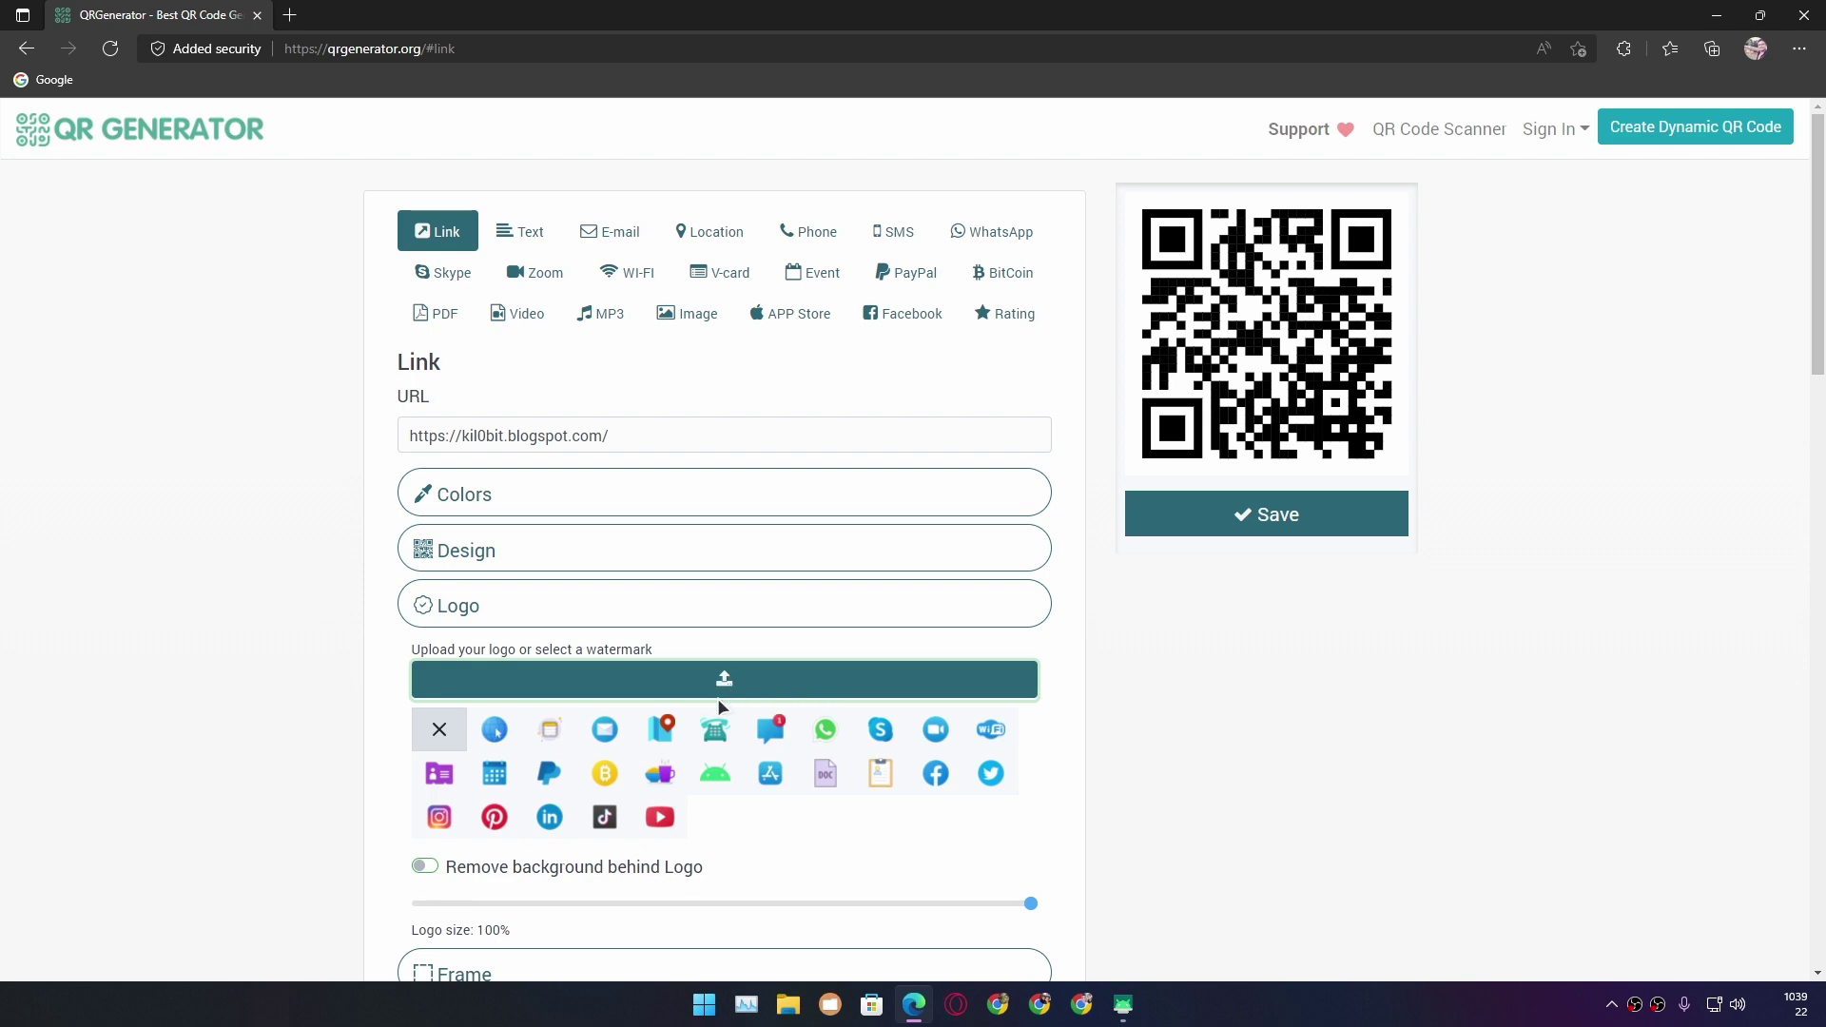
pyautogui.click(494, 735)
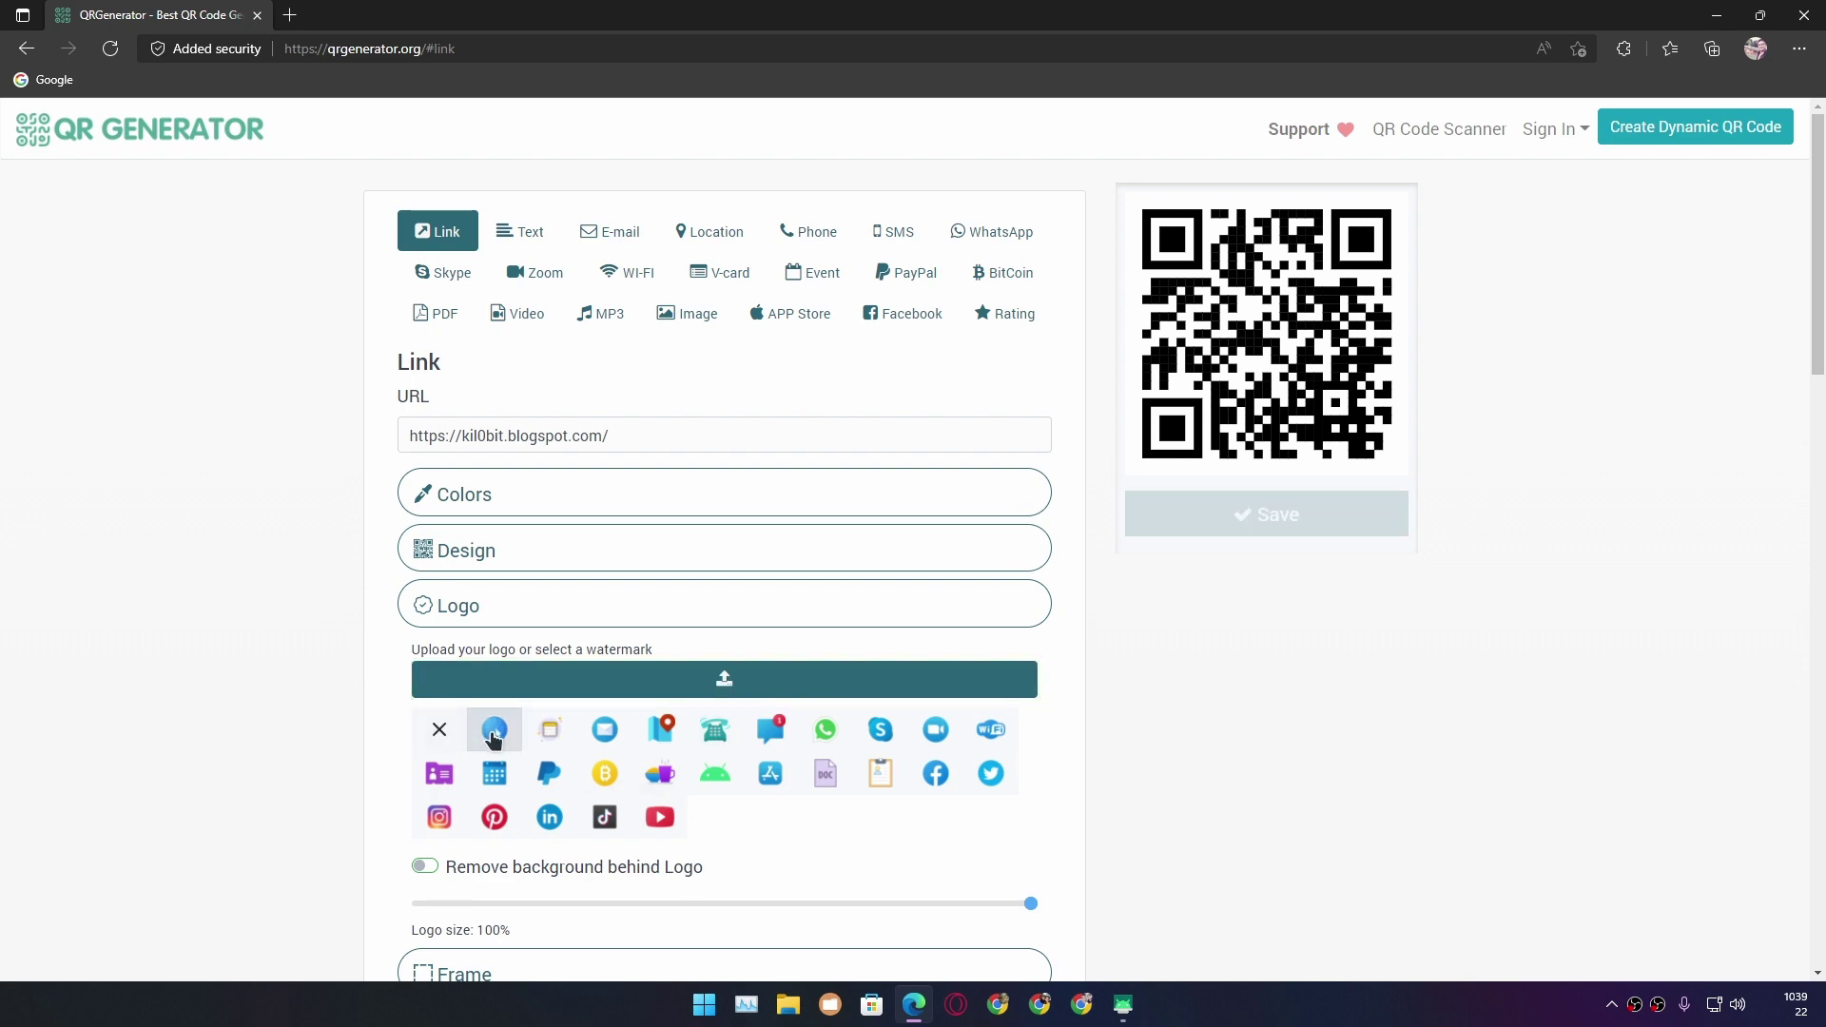
pyautogui.scroll(-2, 701, 627)
pyautogui.scroll(-1, 700, 623)
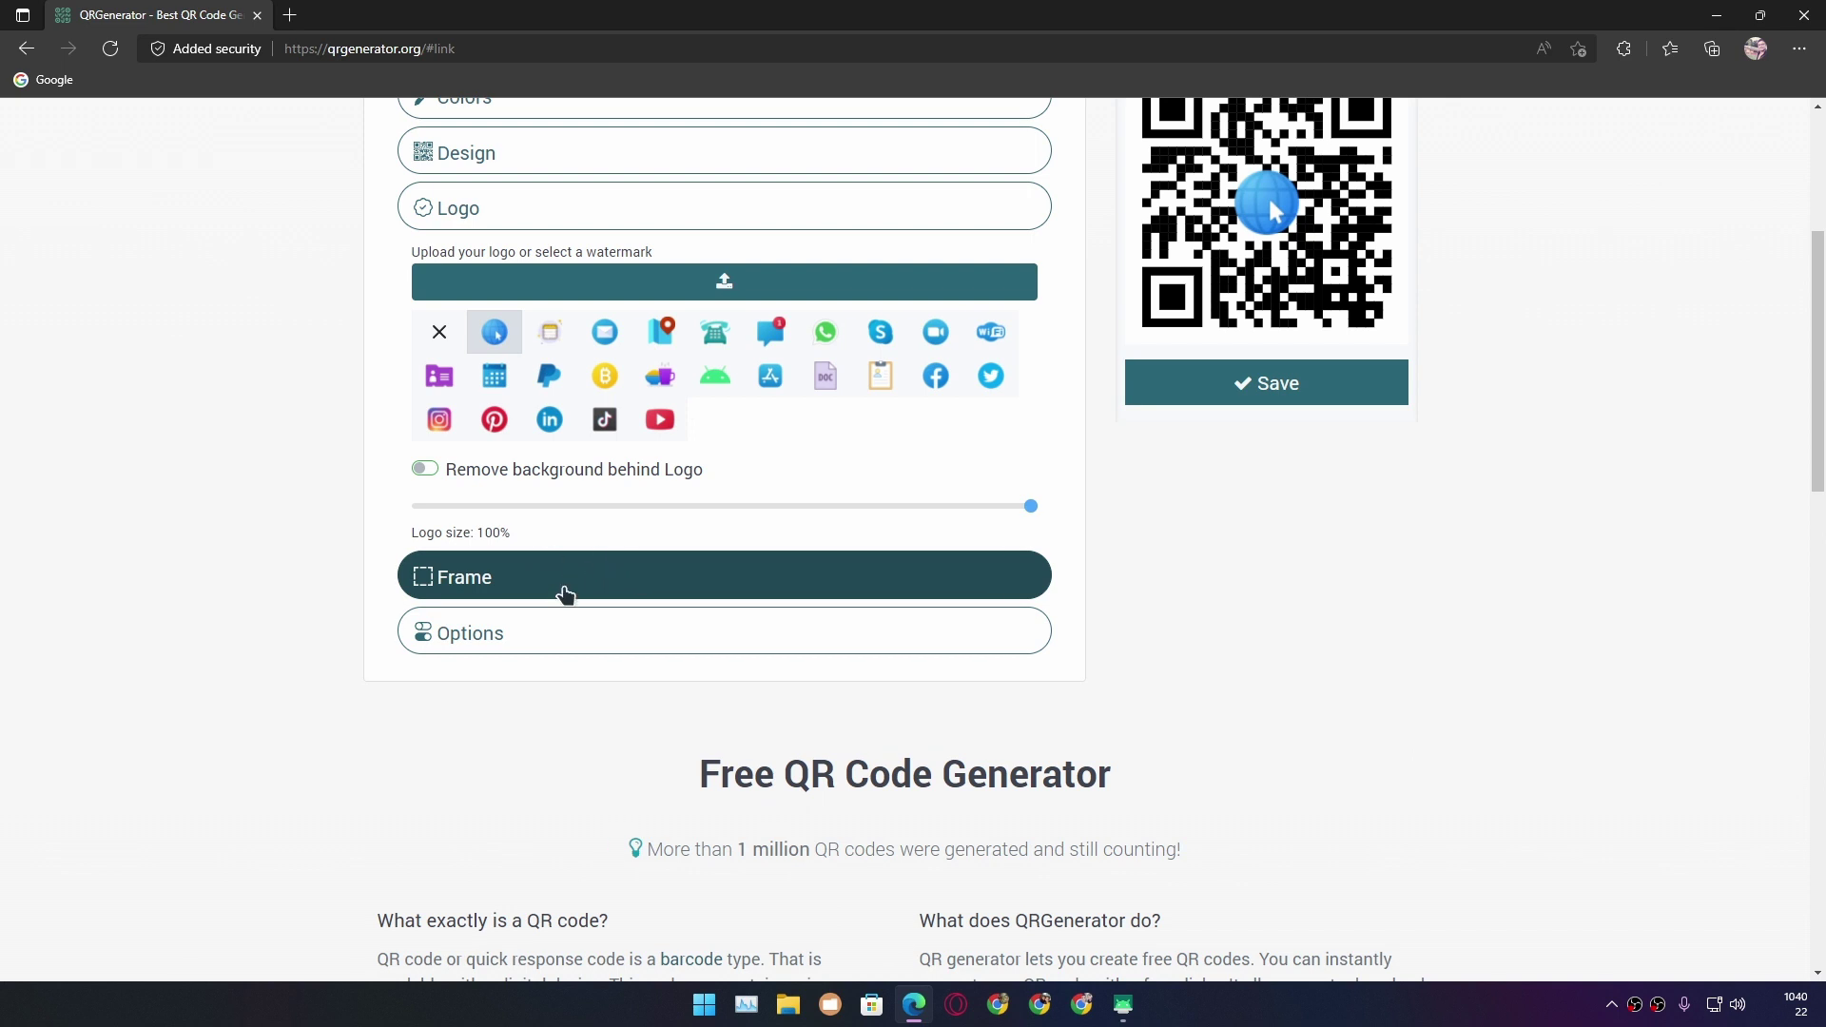
# Step: Review the frame's SCAN ME label unchanged, then show the size and precision options
pyautogui.click(565, 594)
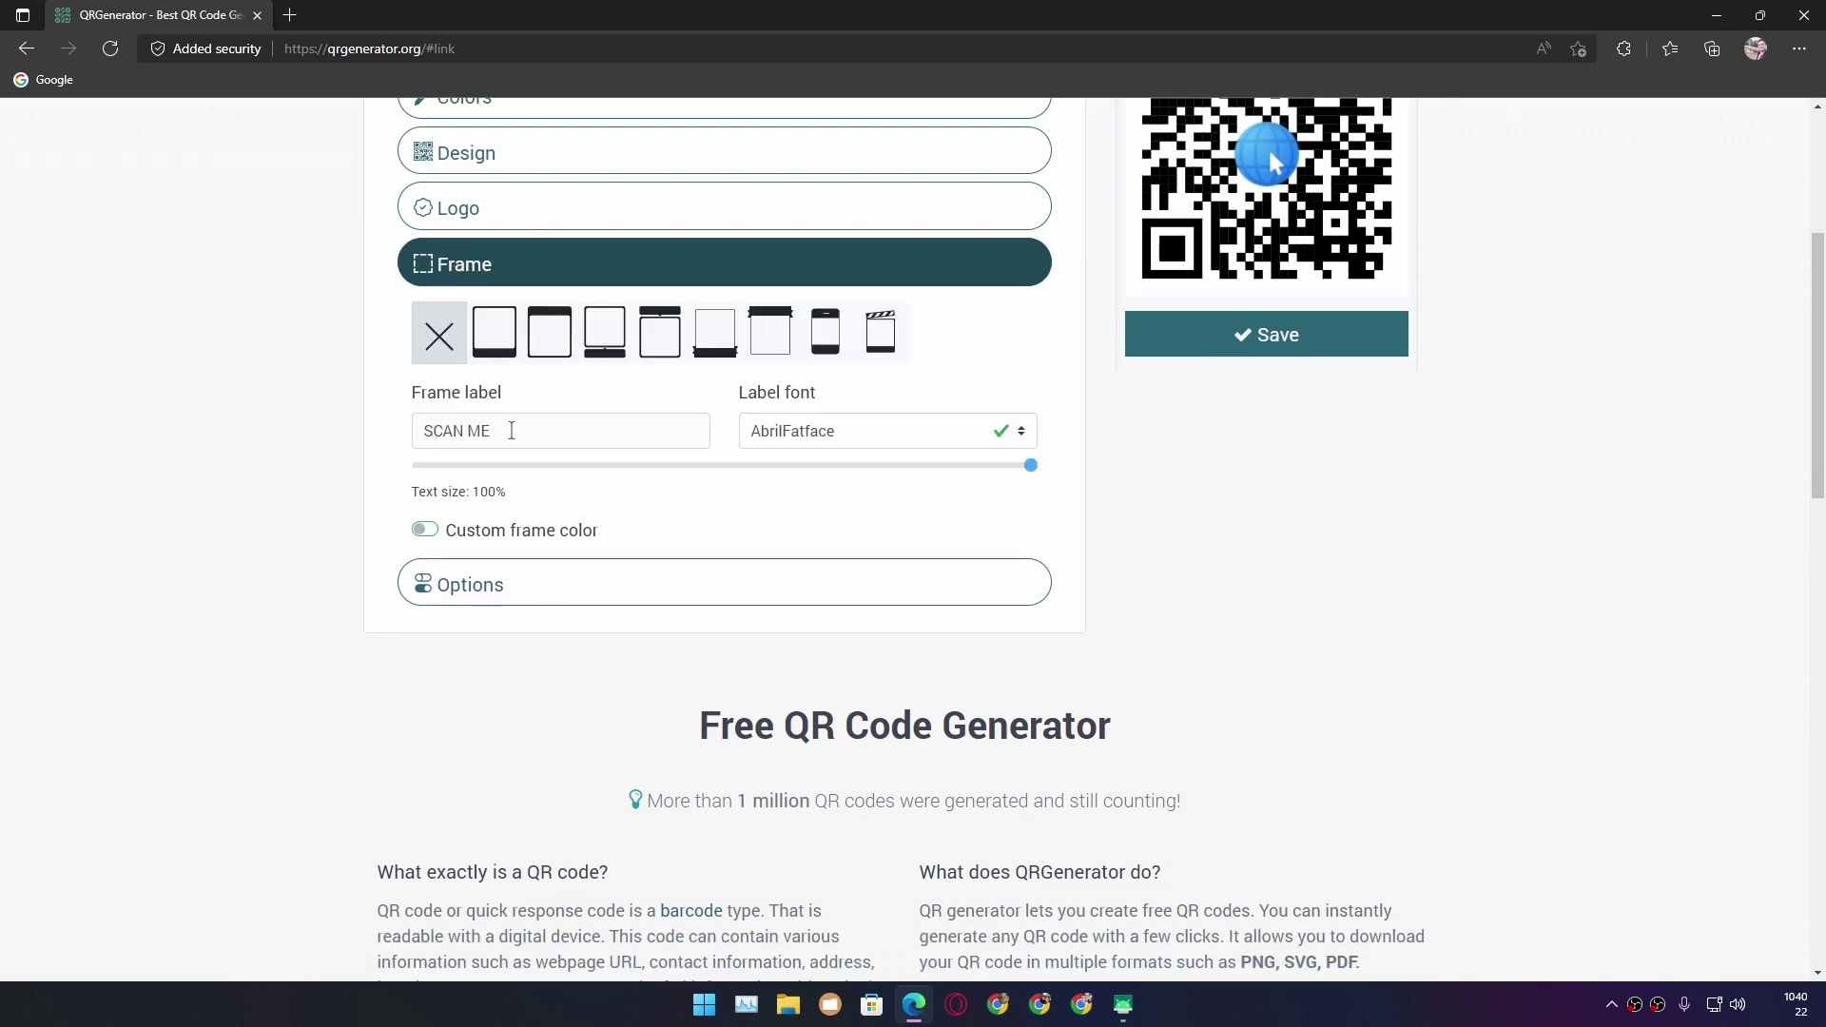
pyautogui.moveTo(508, 428); pyautogui.dragTo(368, 438)
pyautogui.click(527, 435)
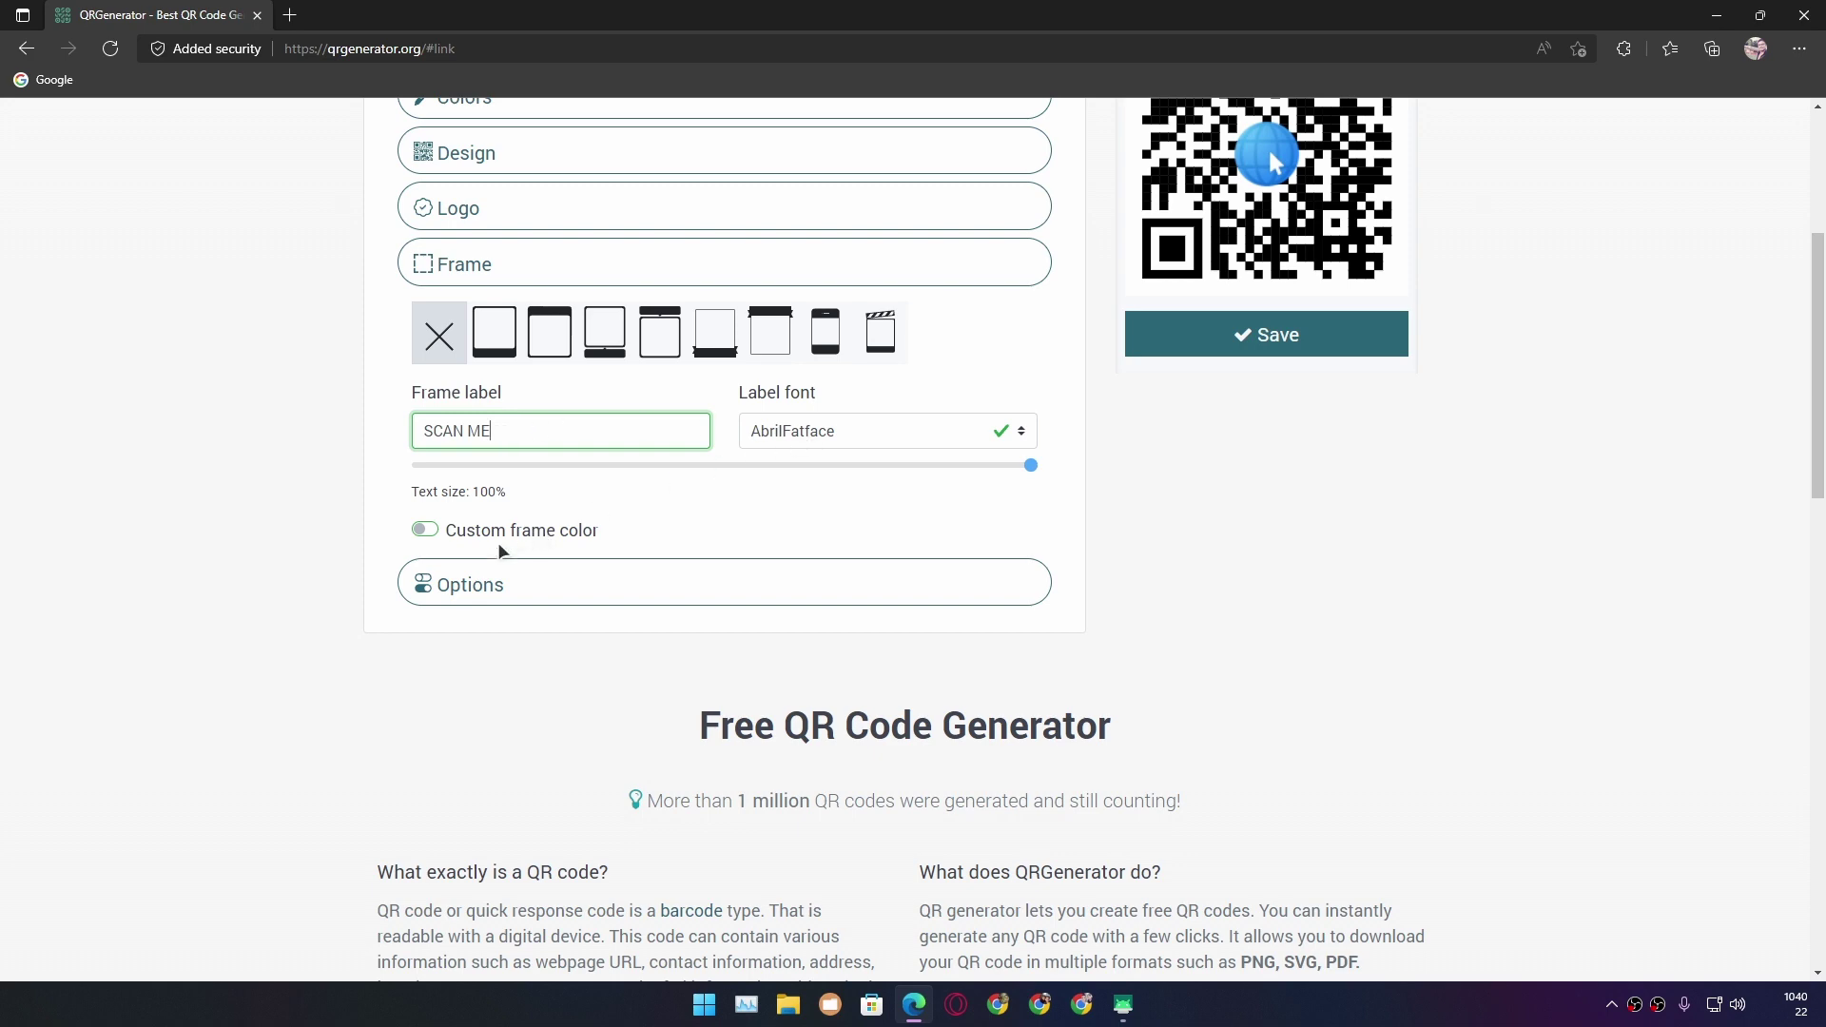
pyautogui.click(510, 584)
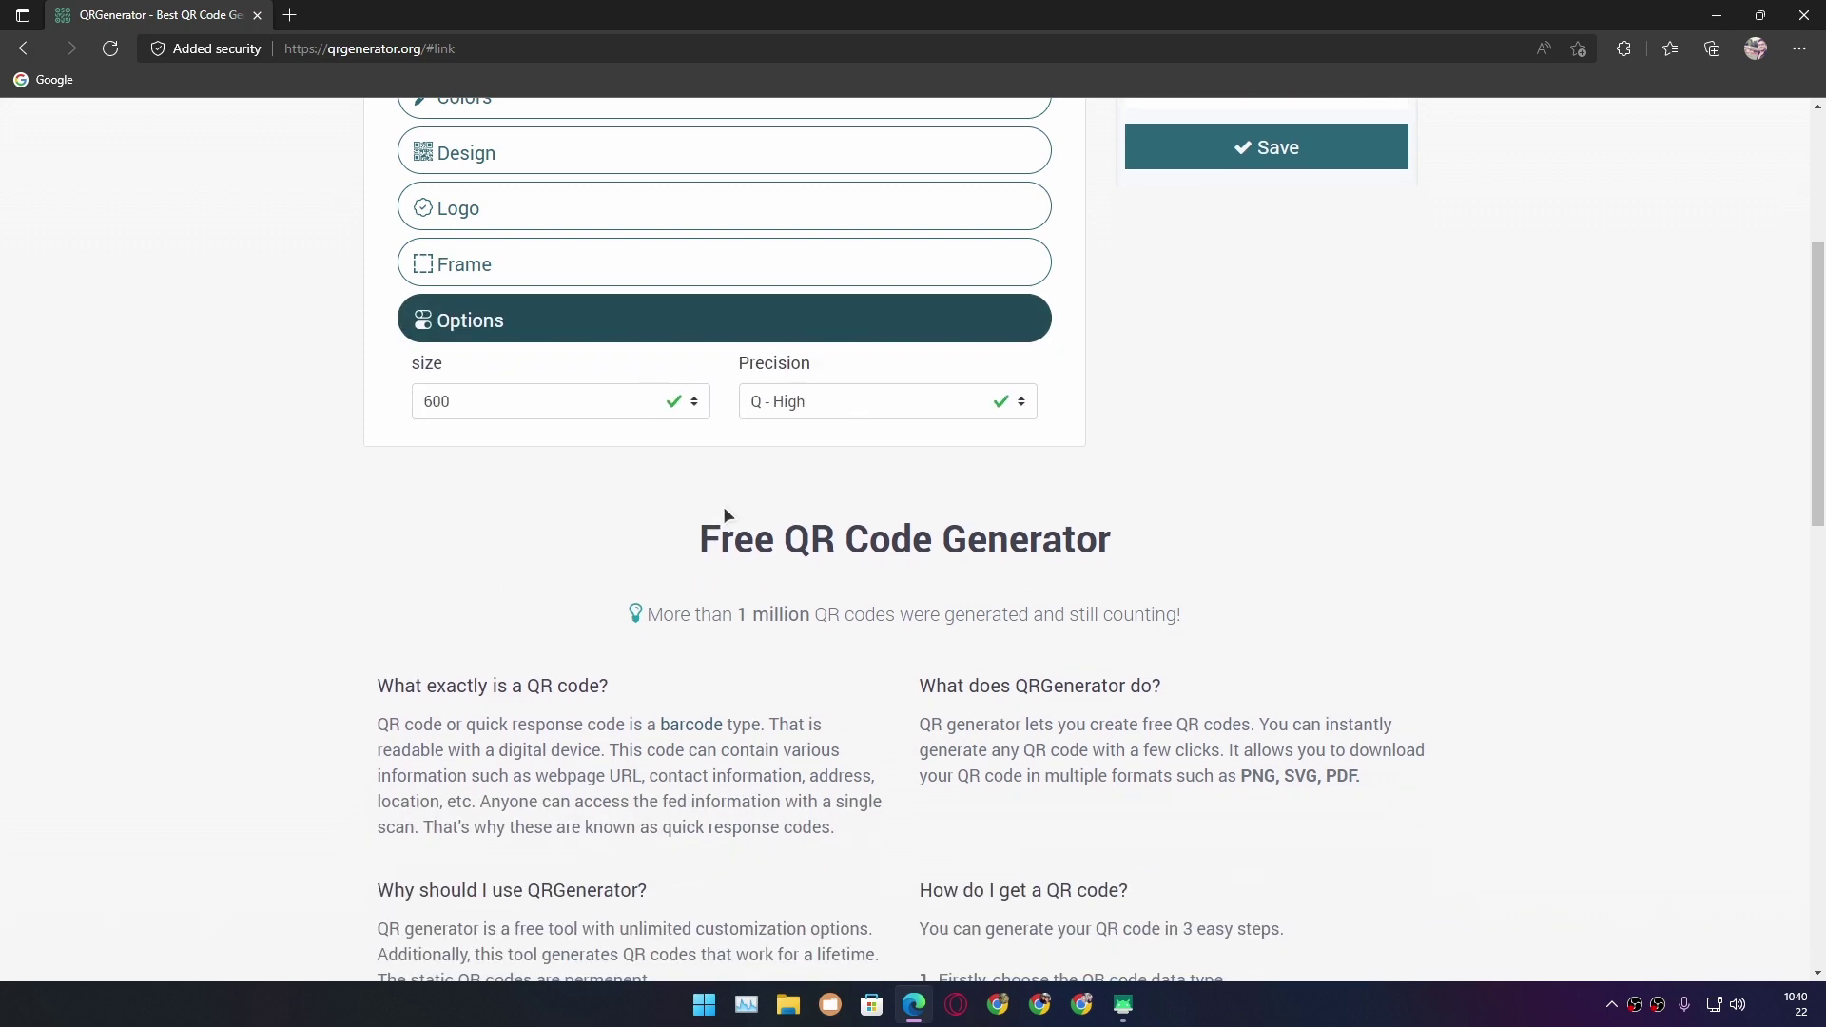
pyautogui.scroll(3, 460, 376)
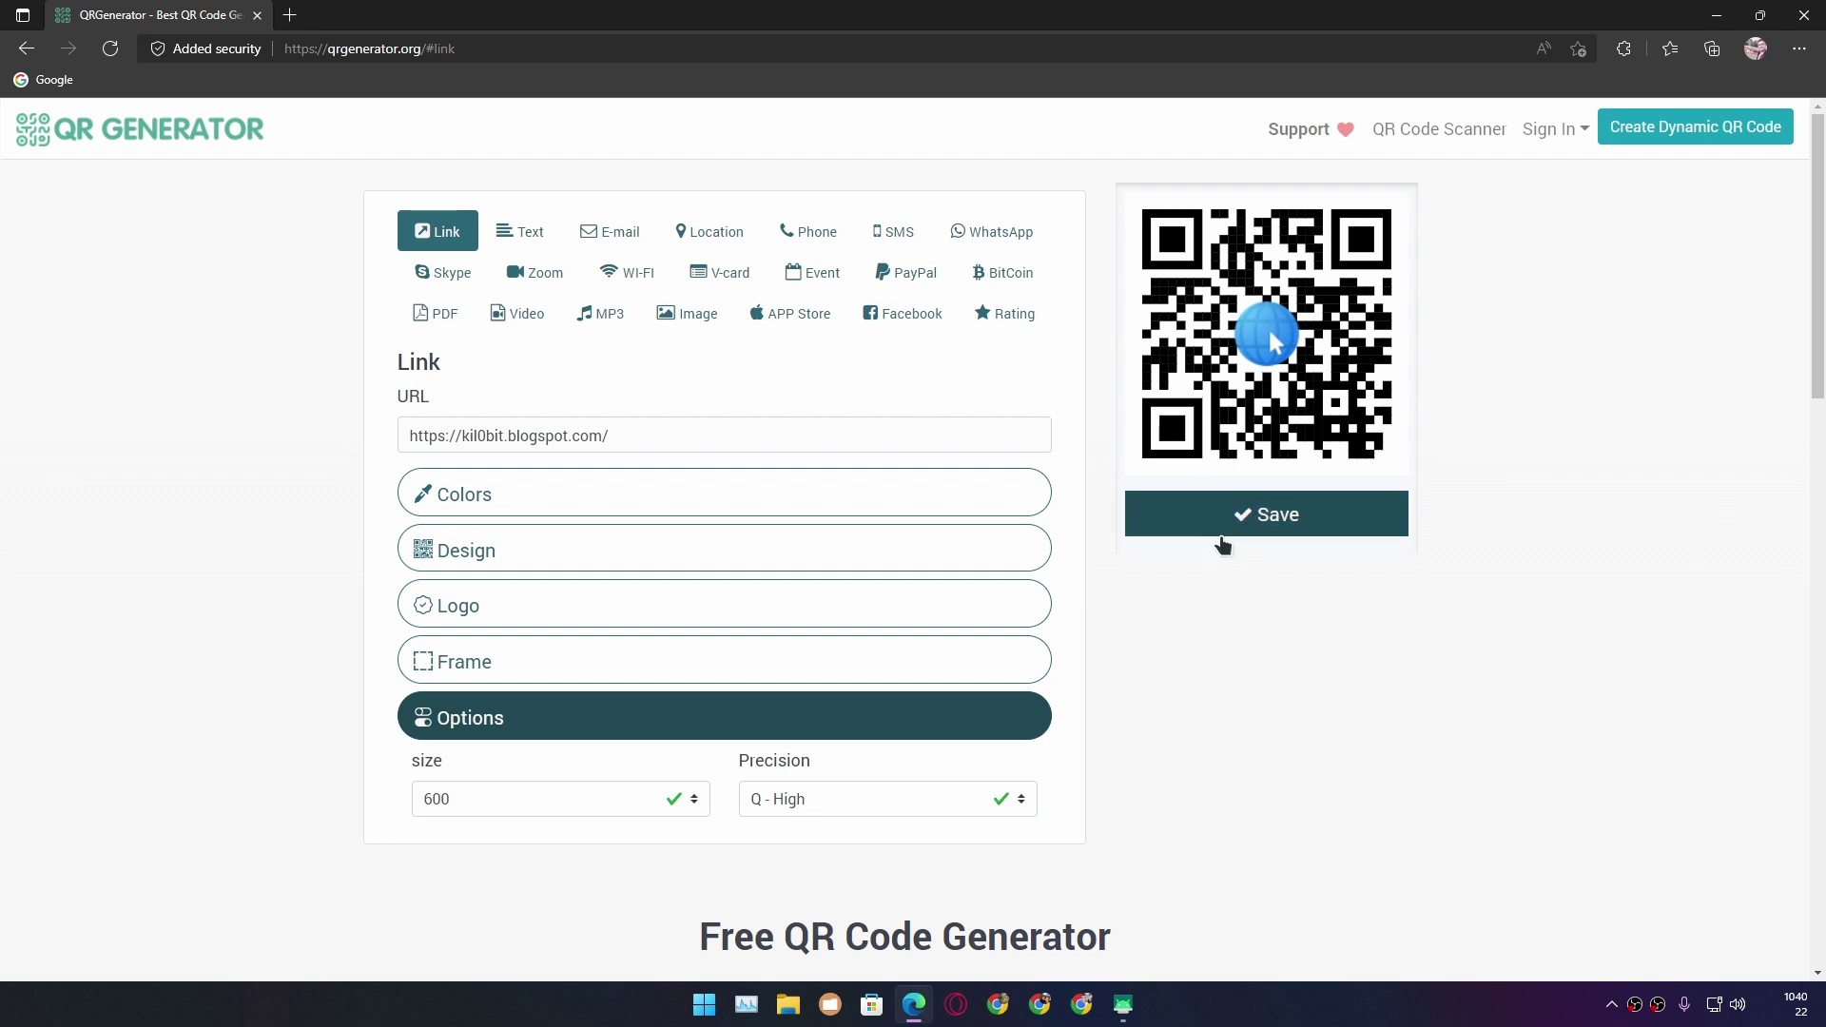
# Step: Save the globe-logo Kil0bit link QR code and maximize the Edge window
pyautogui.click(1261, 520)
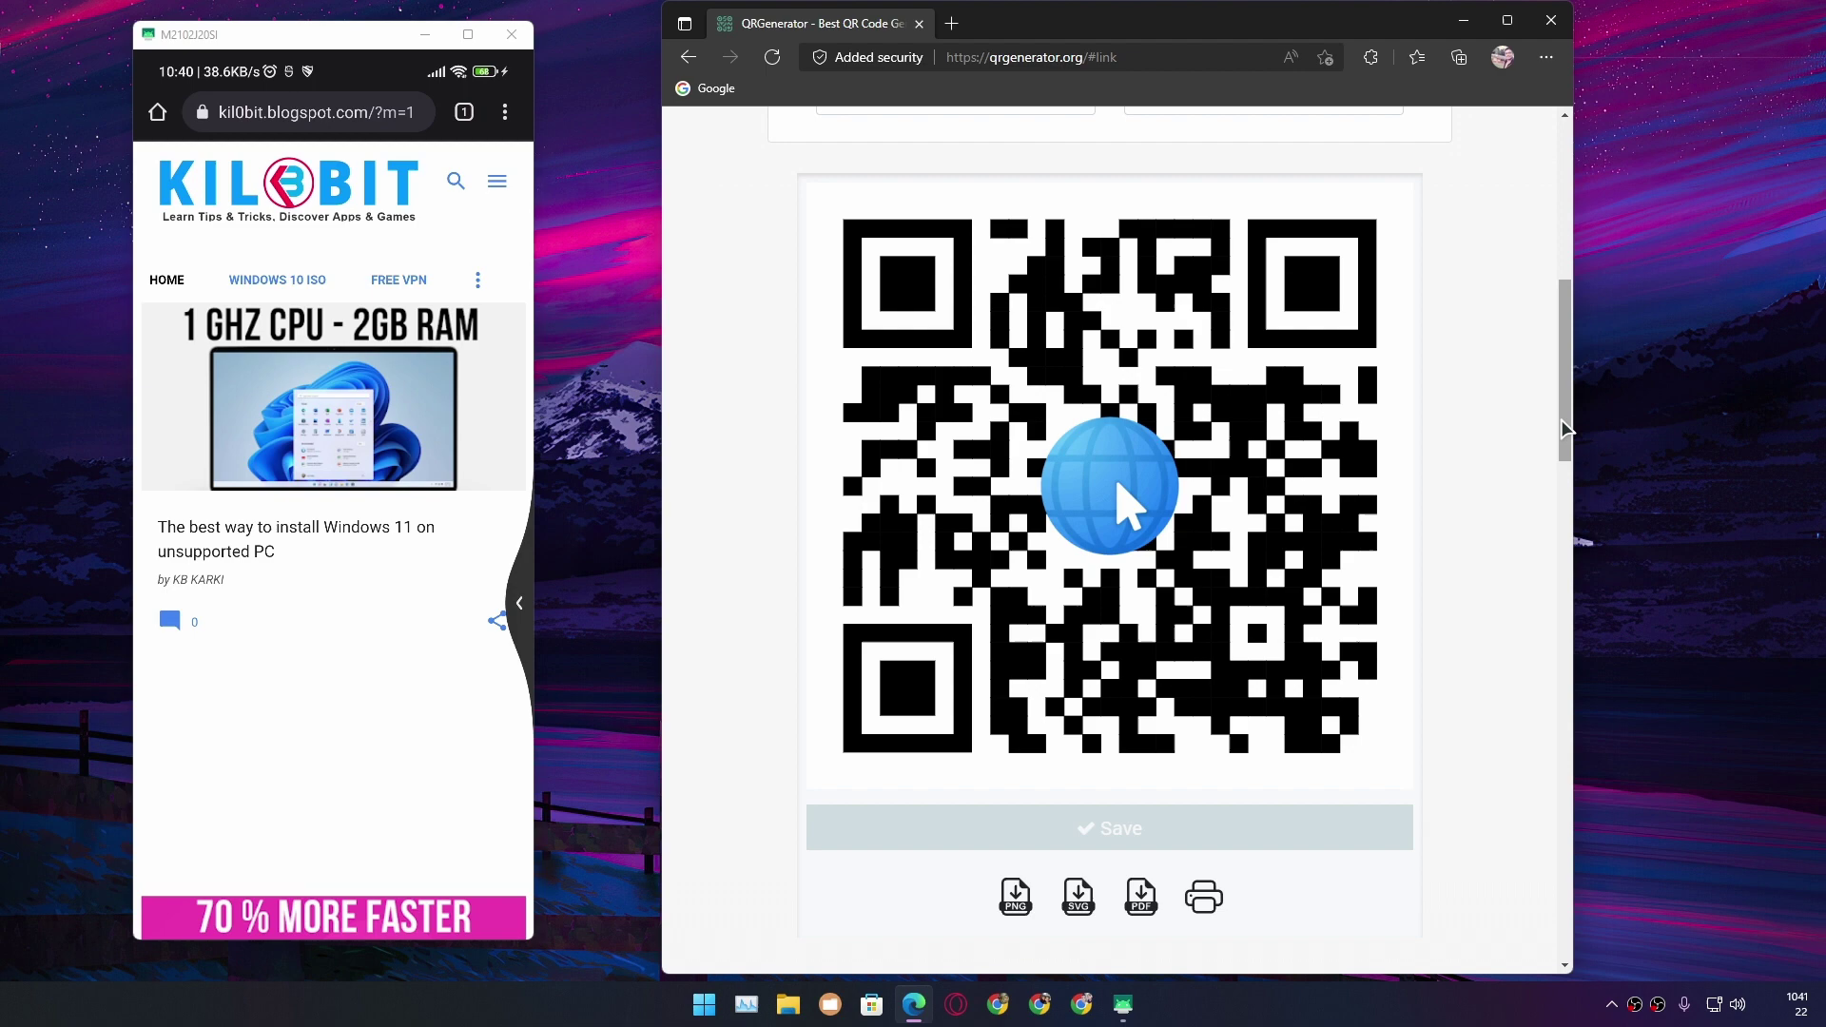
pyautogui.press('super+Up')
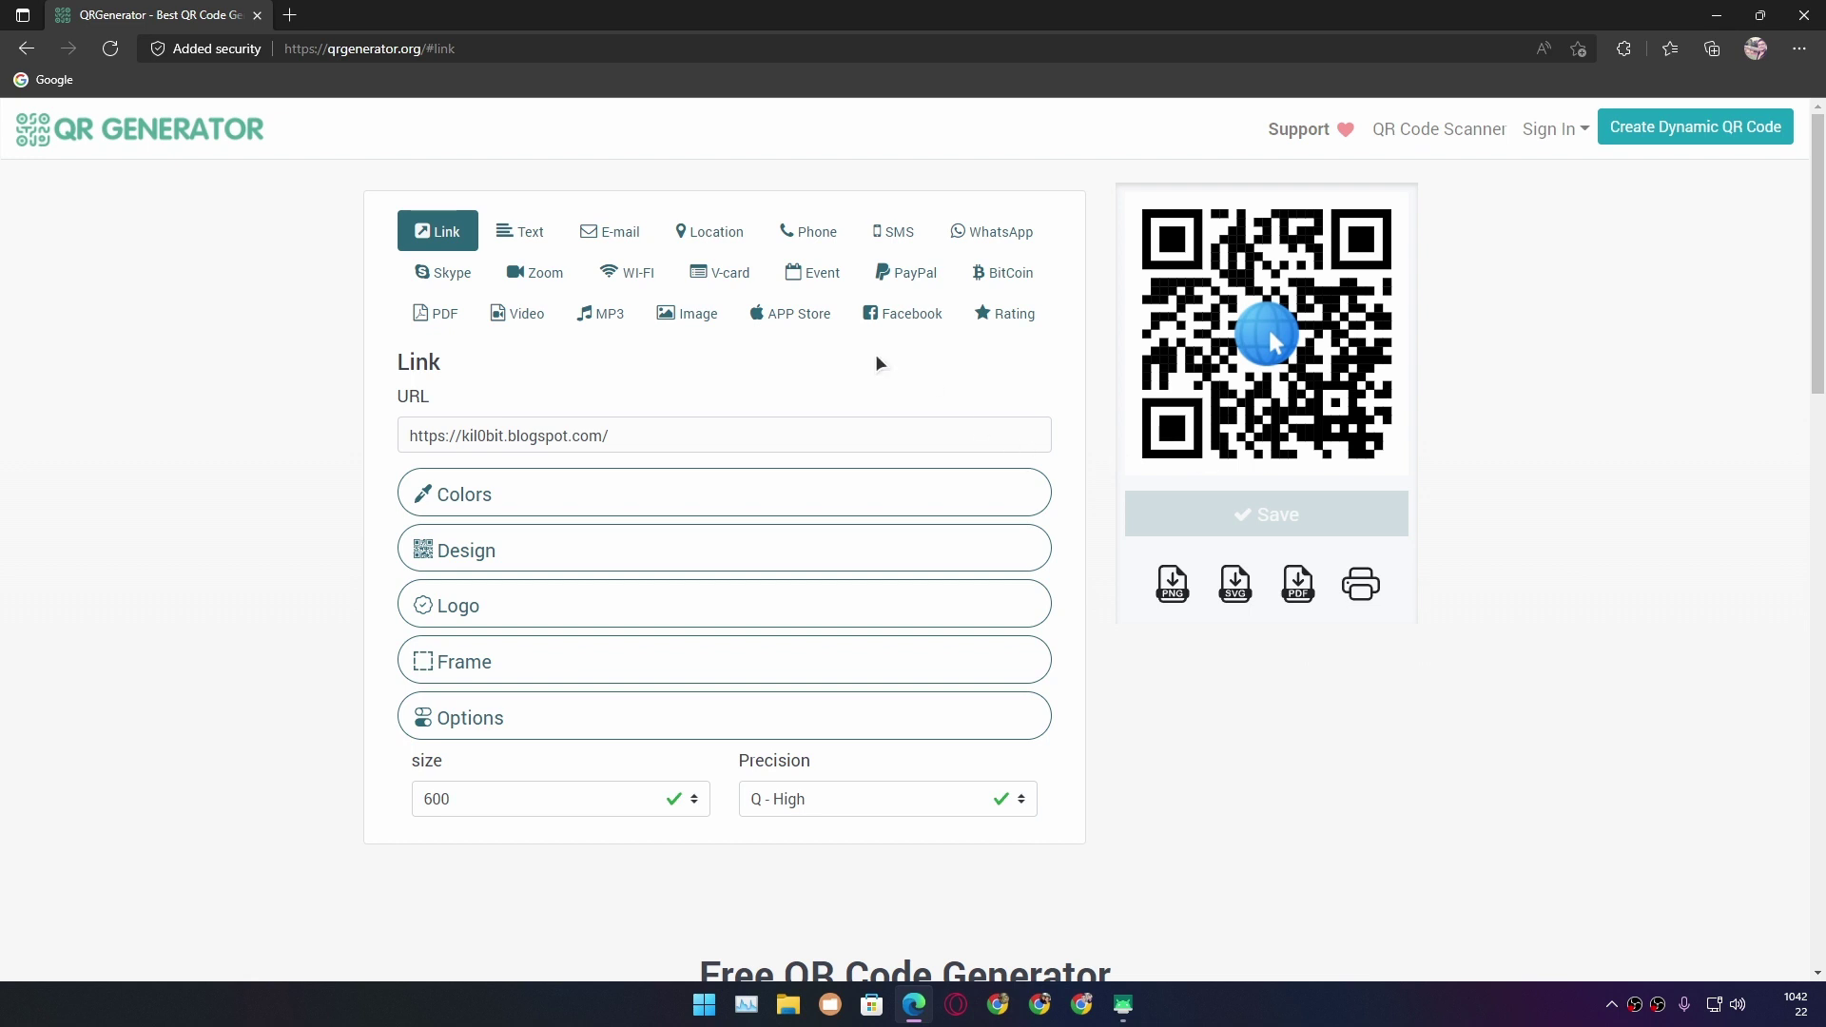
# Step: Write the message 'I love you' in a Text QR code, fixing a typo
pyautogui.click(522, 235)
pyautogui.write('I live')
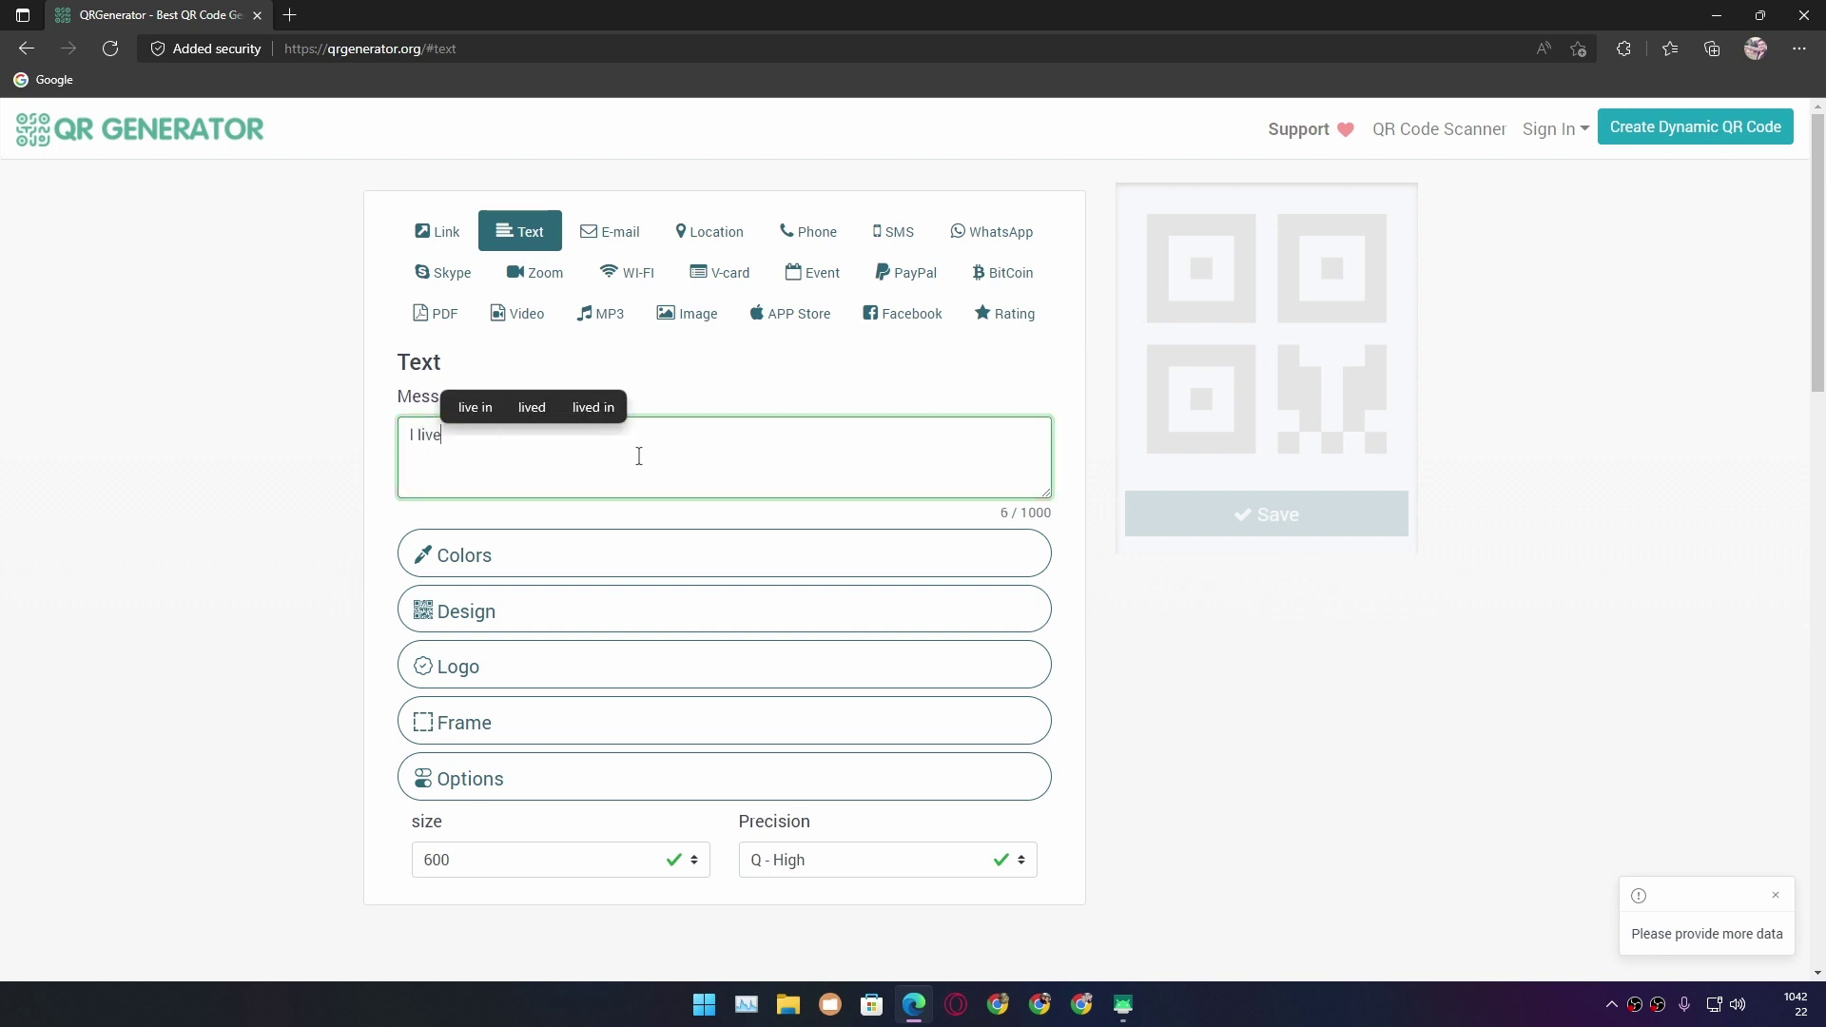
pyautogui.press('BackSpace')
pyautogui.press('BackSpace')
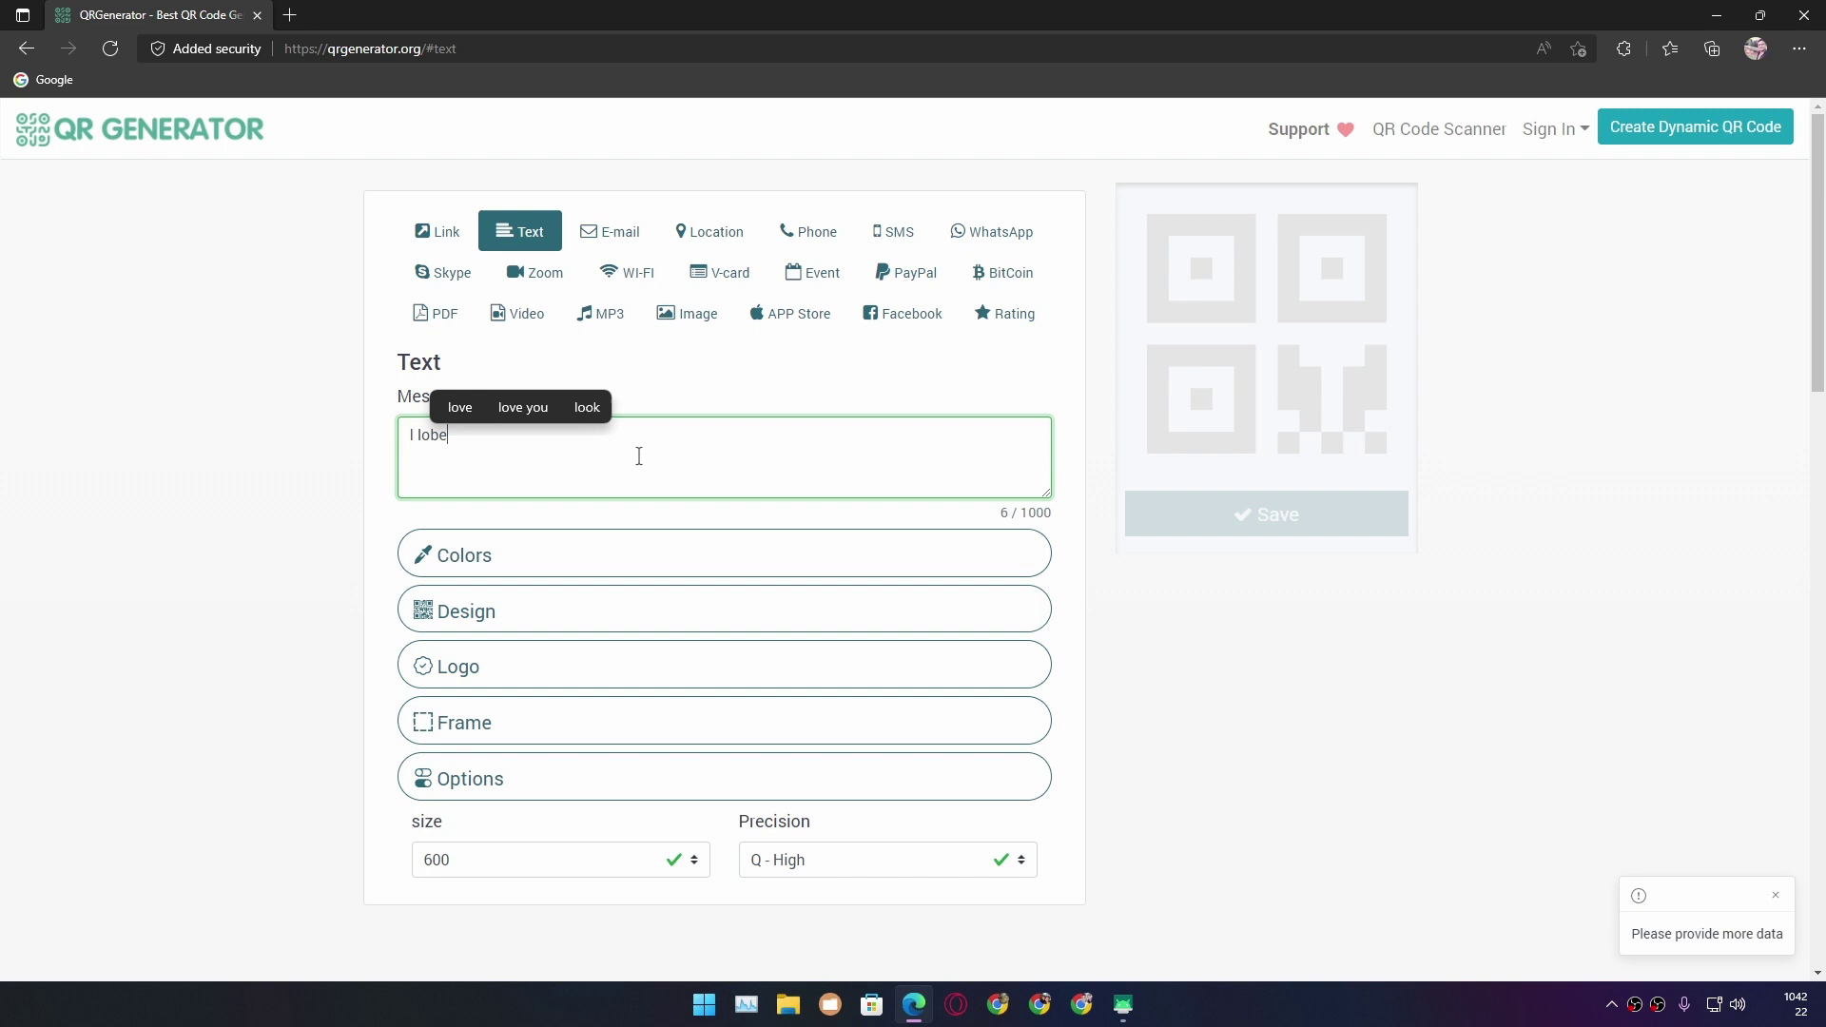
pyautogui.write('e y')
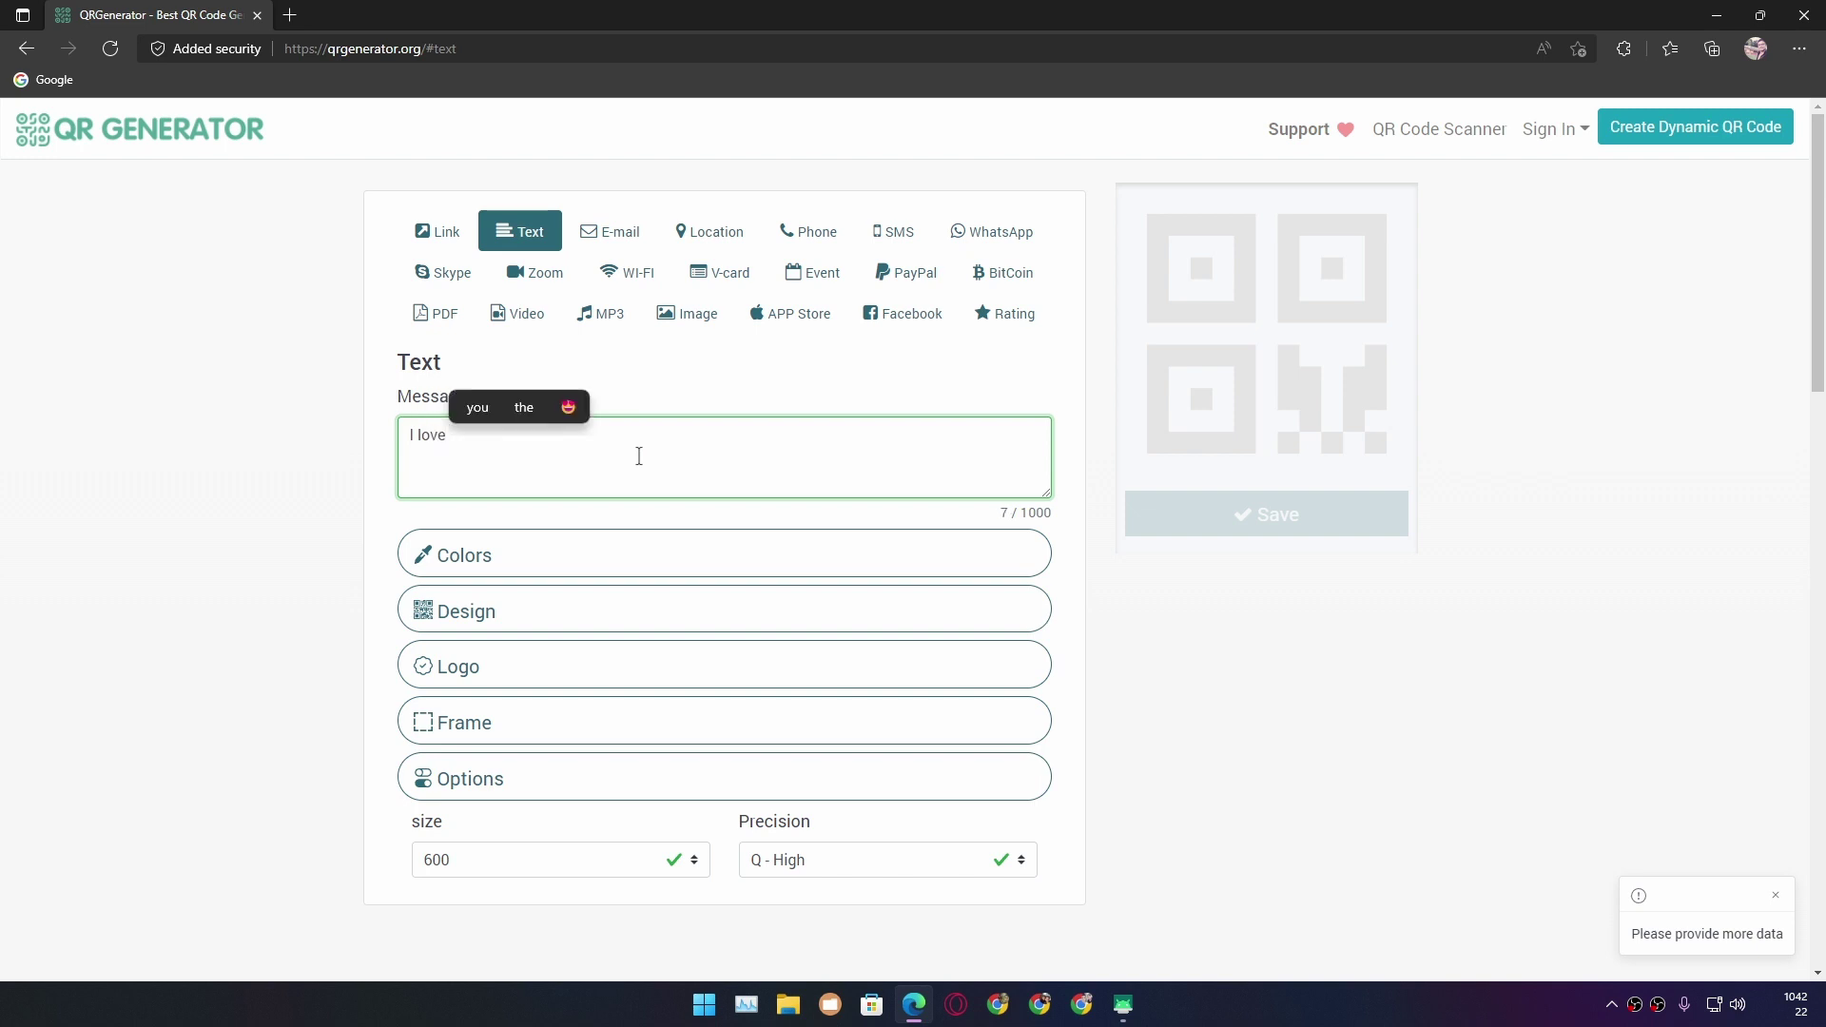
pyautogui.write('ou')
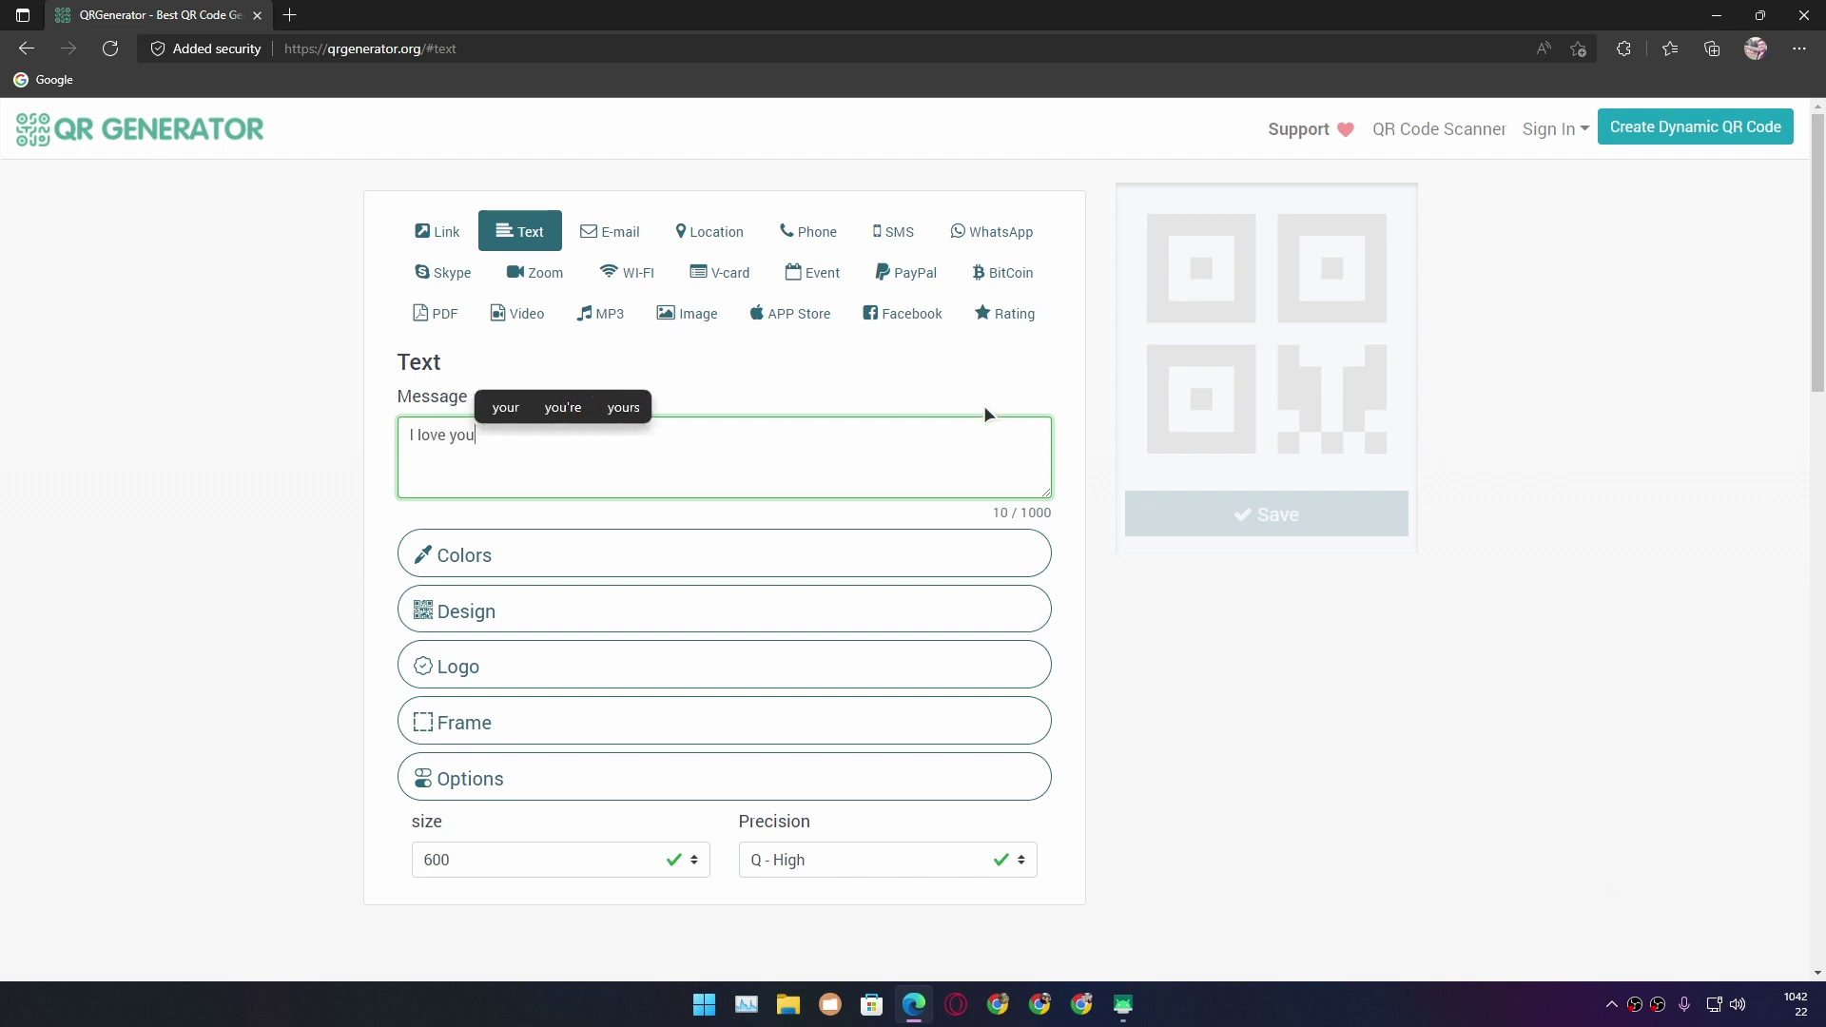
pyautogui.click(1075, 563)
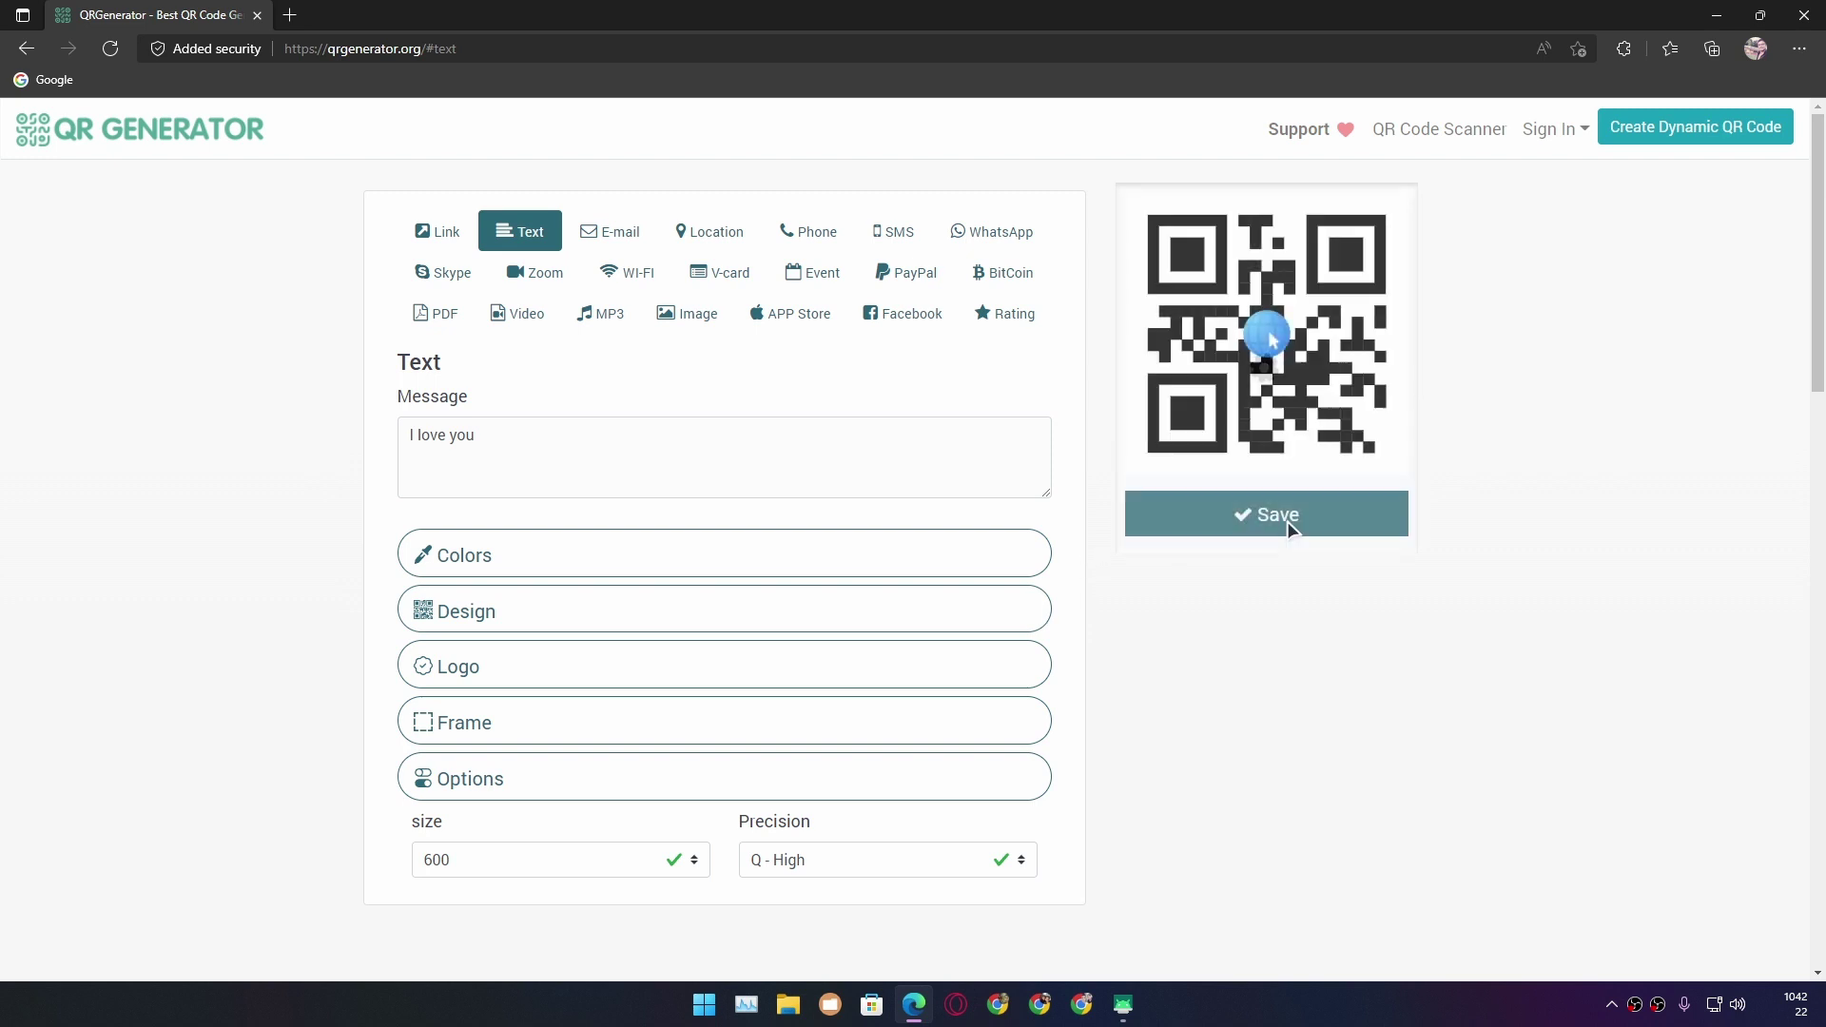
# Step: Generate the 'I love you' code, download it as PNG, and open the file
pyautogui.click(1284, 524)
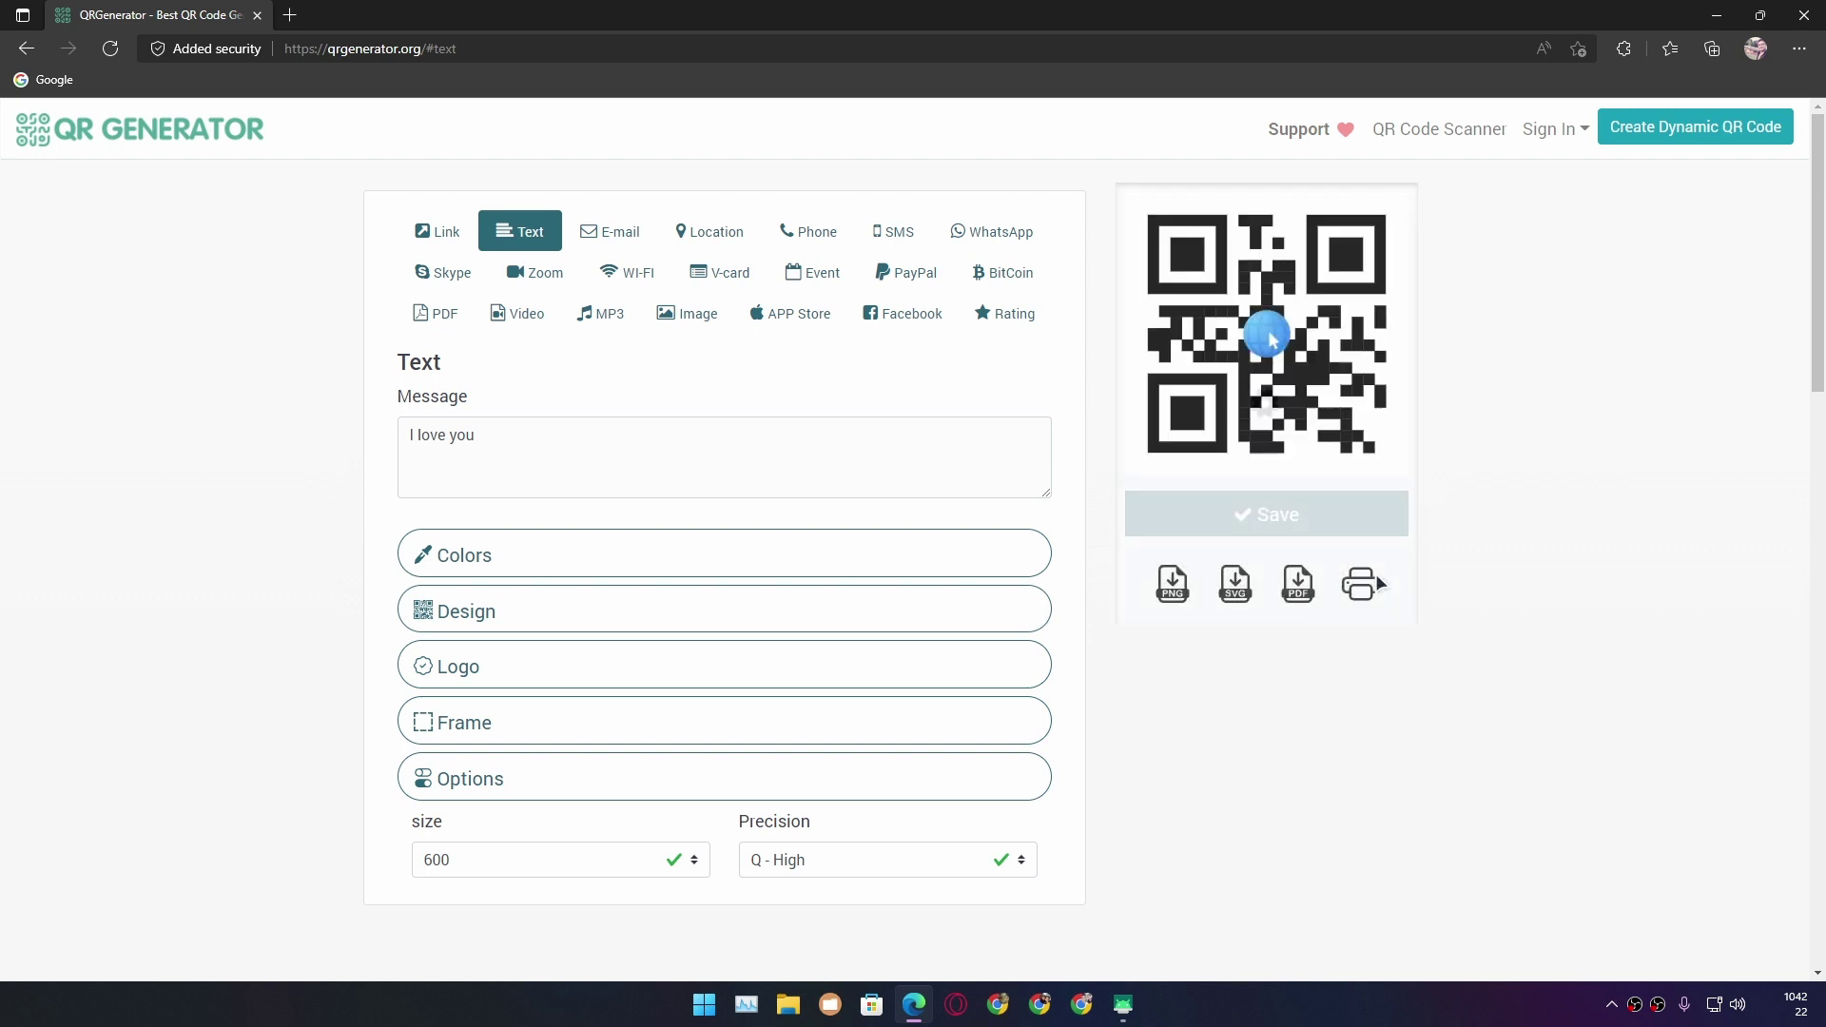
pyautogui.click(1170, 585)
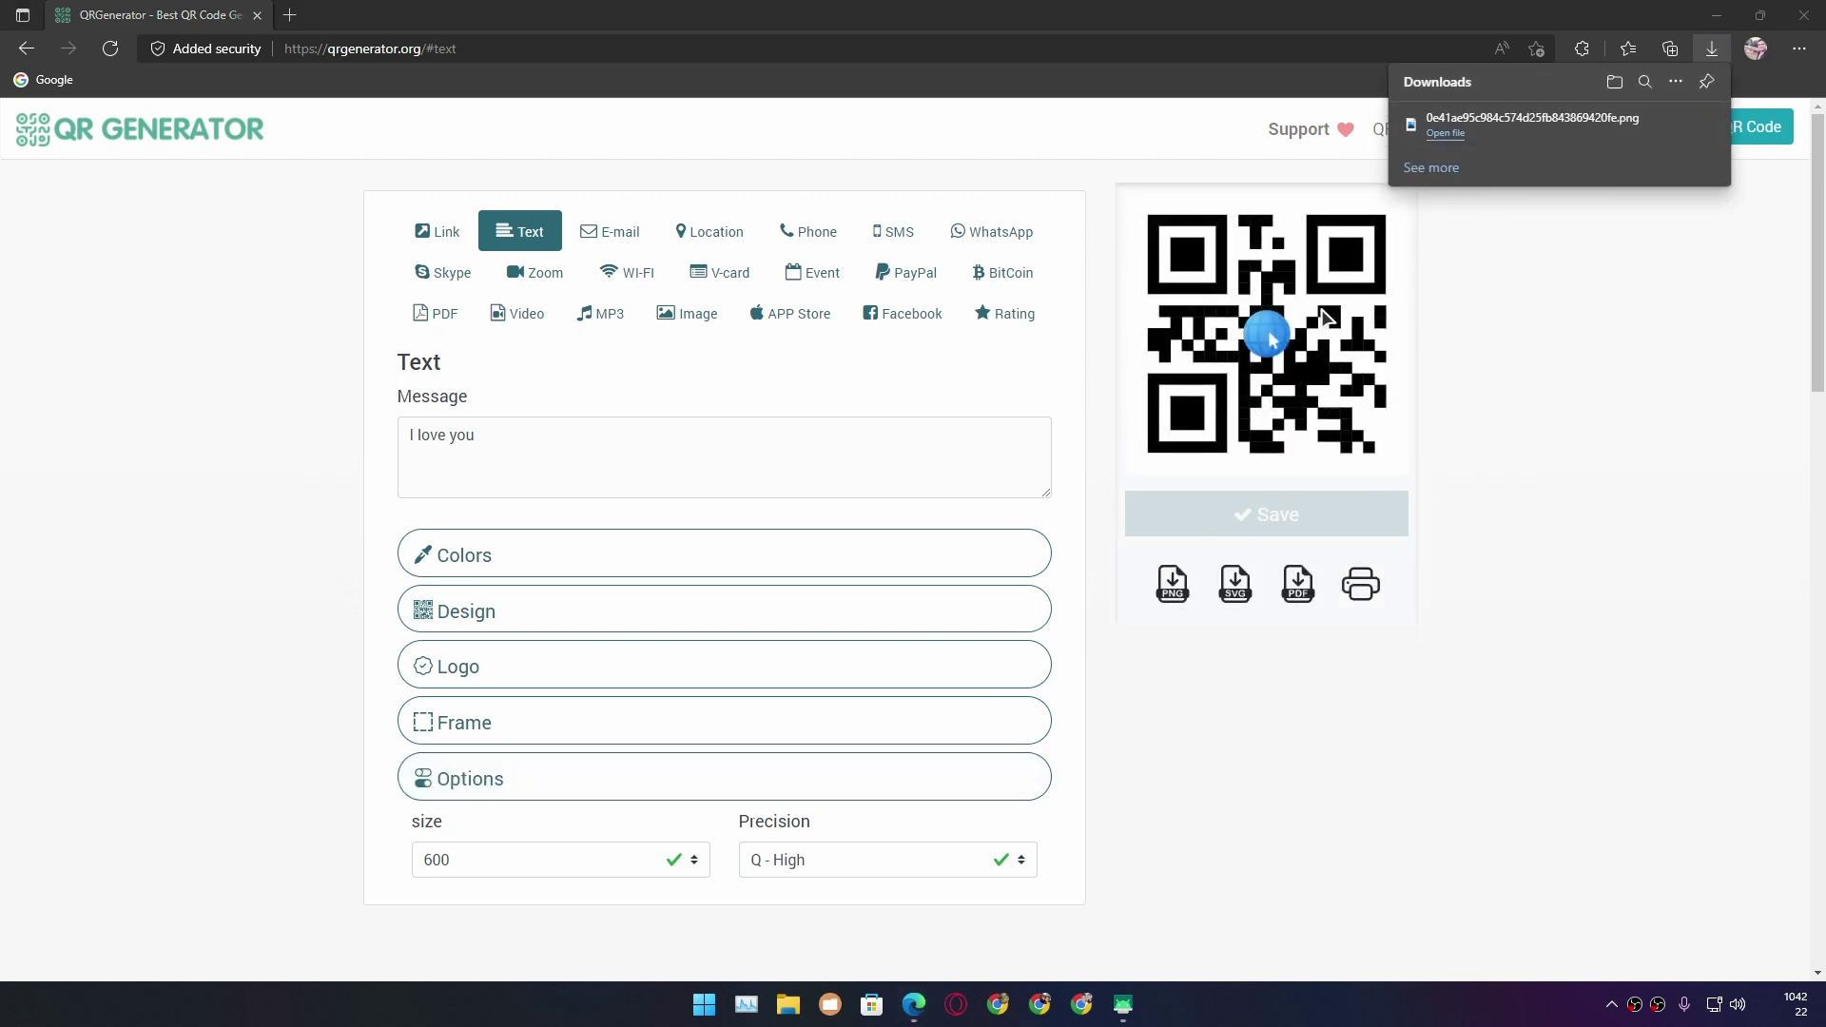
pyautogui.click(1444, 132)
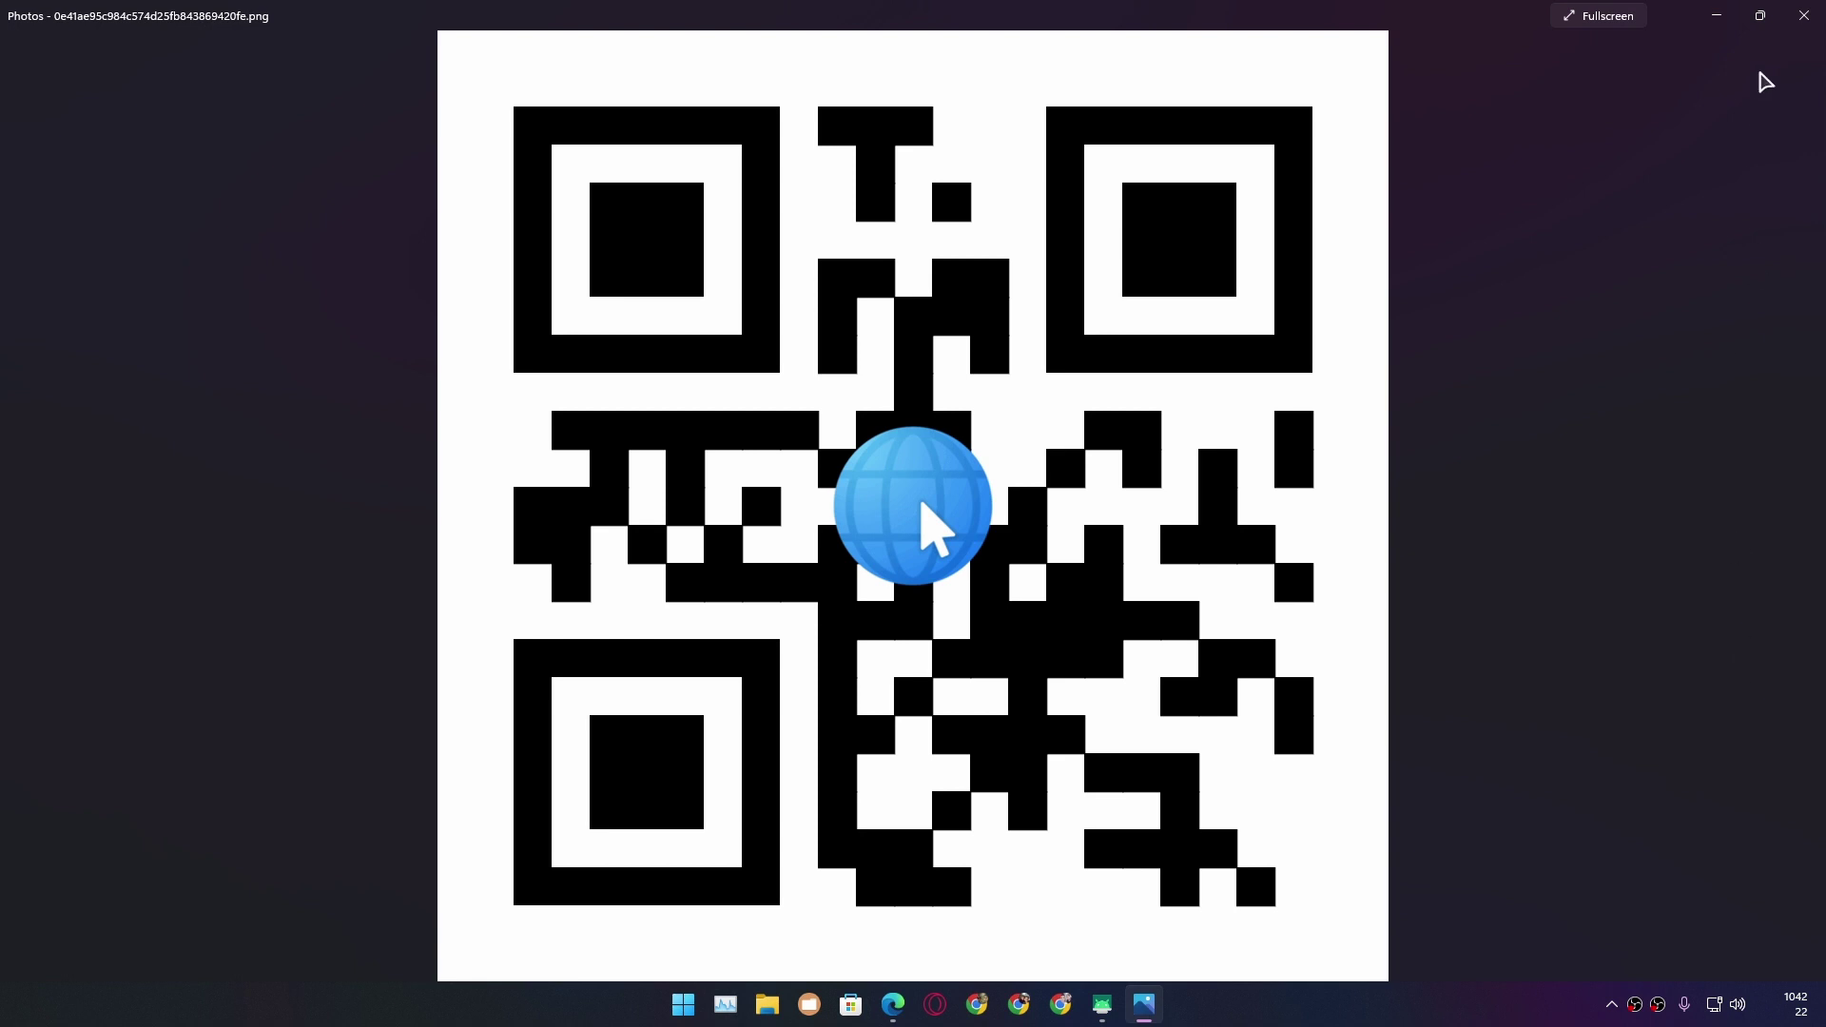
# Step: Close the Photos viewer and return to the 'I love you' message field
pyautogui.click(1801, 19)
pyautogui.click(620, 461)
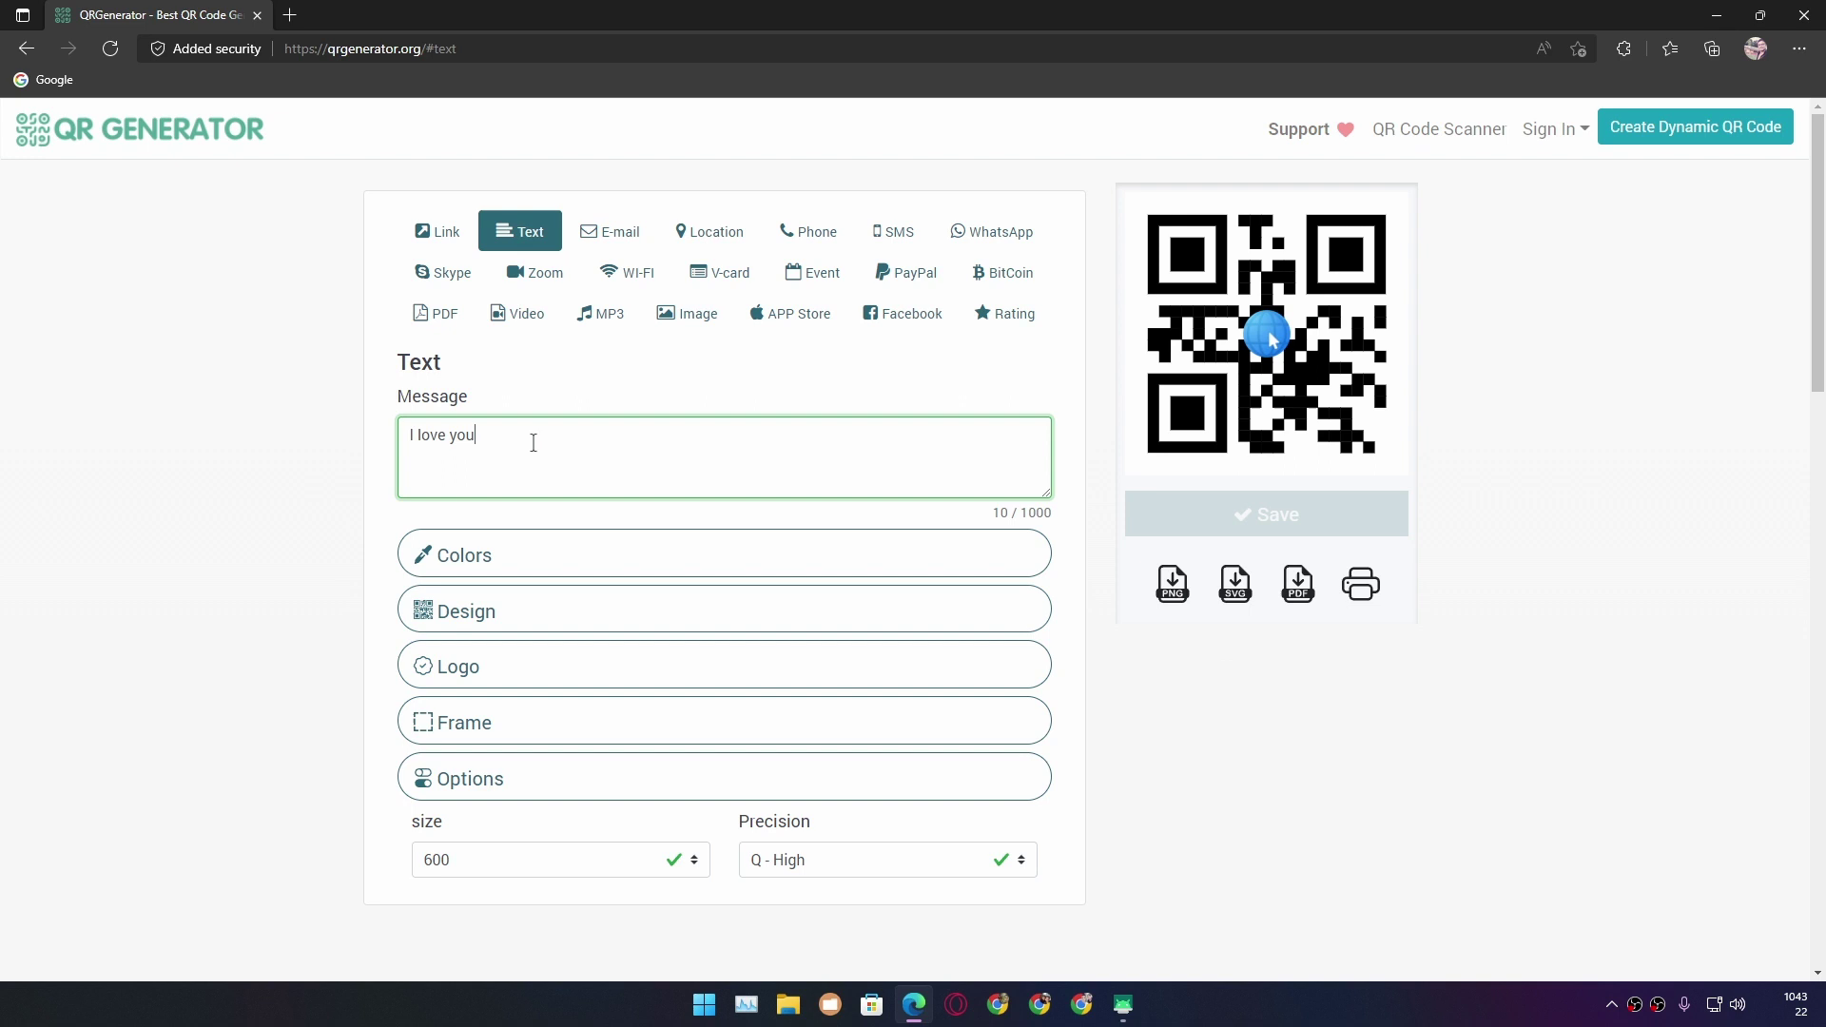
# Step: Select the 'I love you' text, then move through the E-mail form to the Wi-Fi form
pyautogui.moveTo(530, 439); pyautogui.dragTo(338, 453)
pyautogui.click(629, 383)
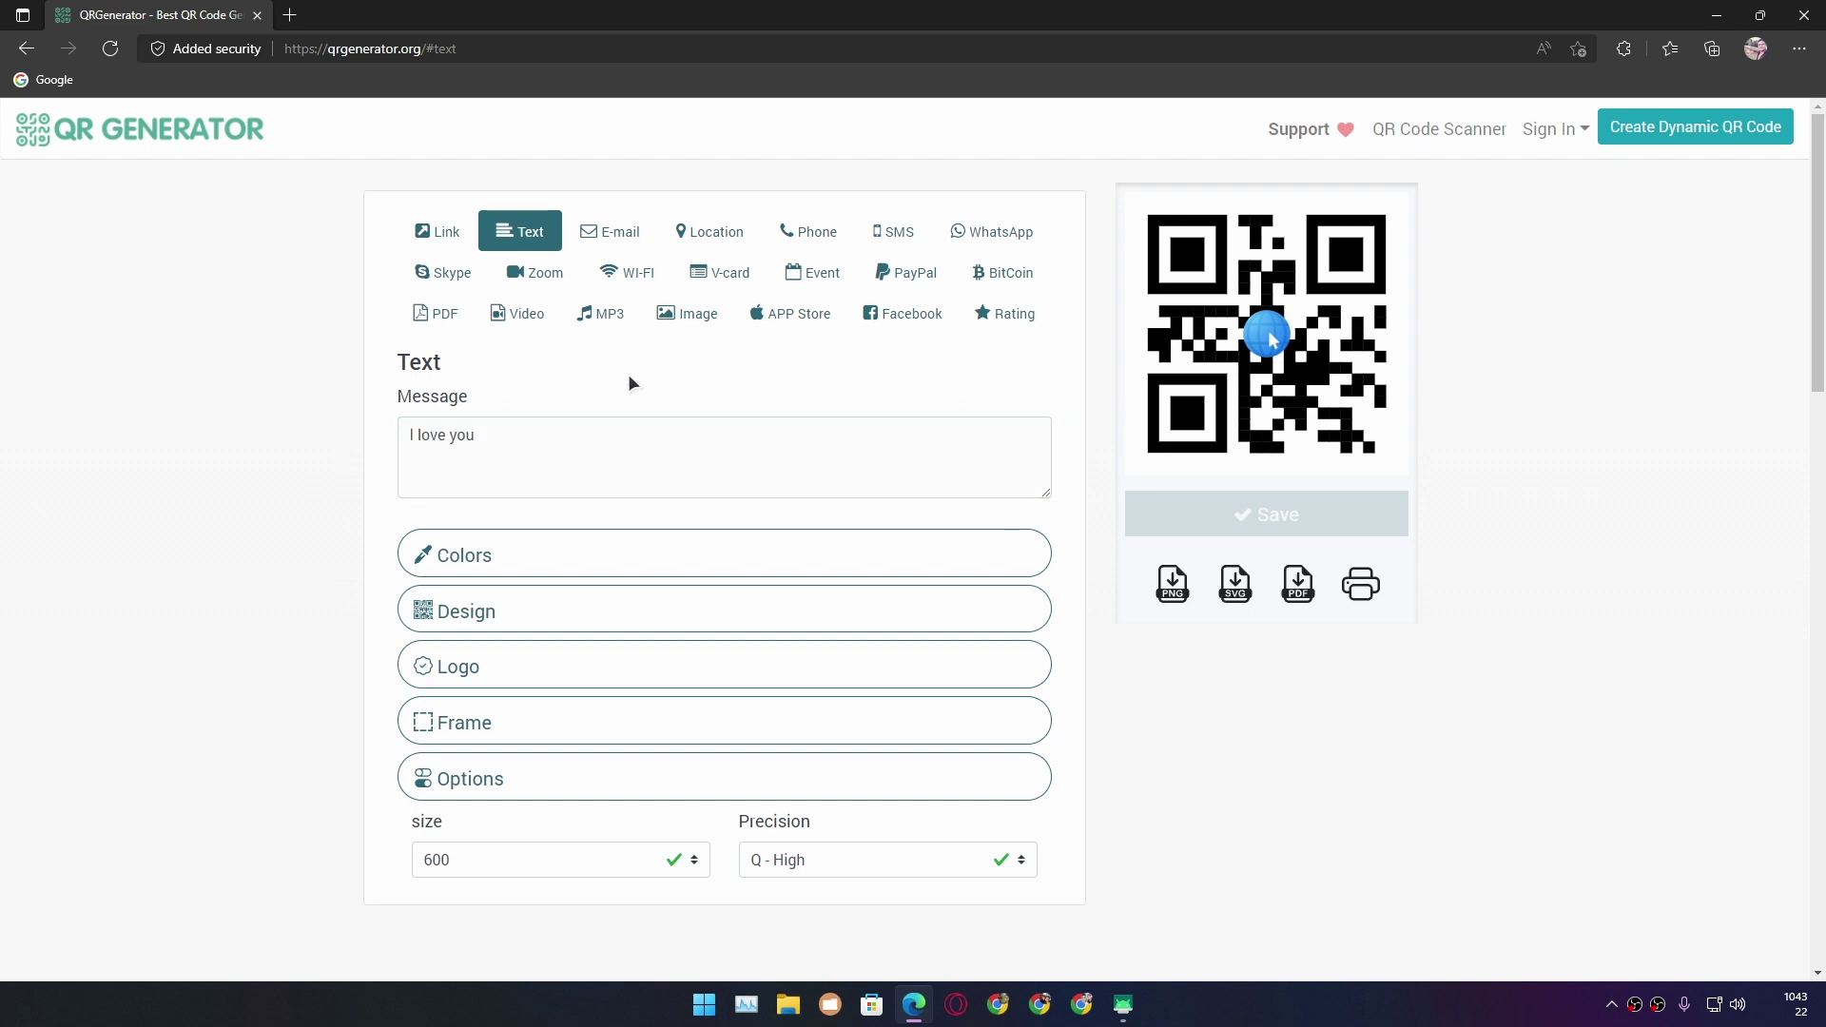
pyautogui.click(611, 242)
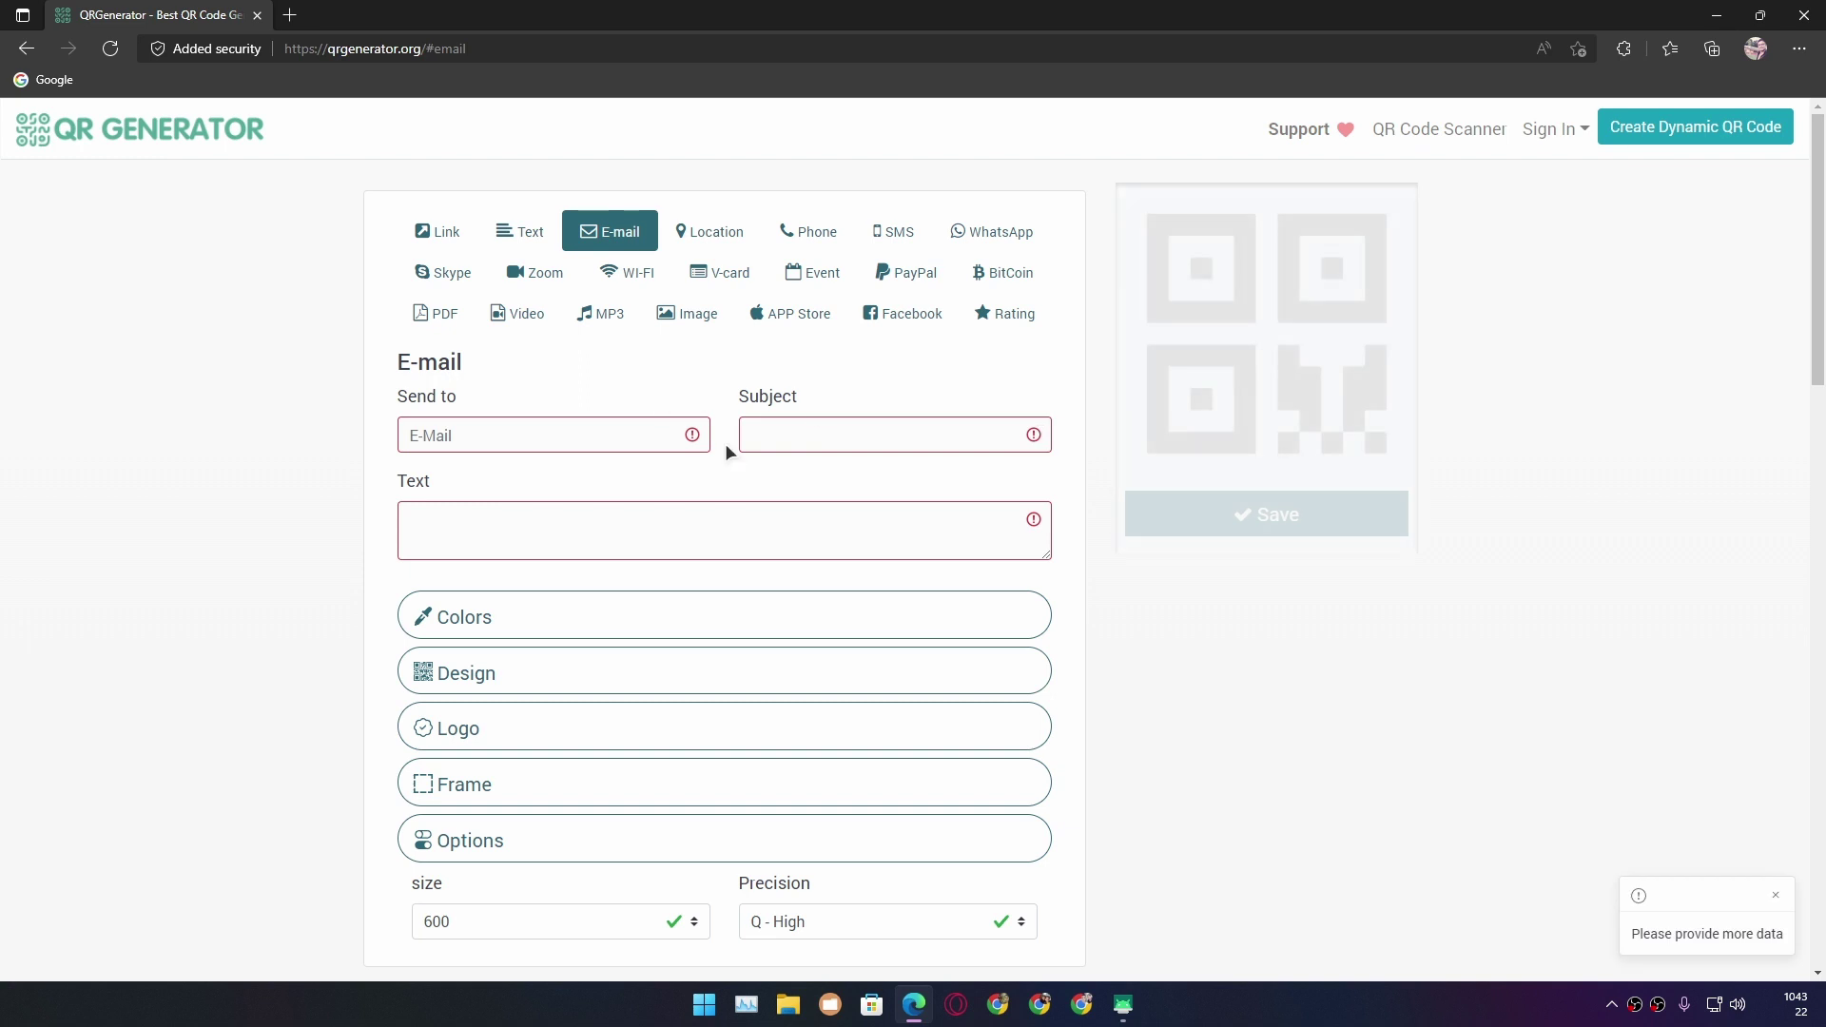
pyautogui.click(636, 285)
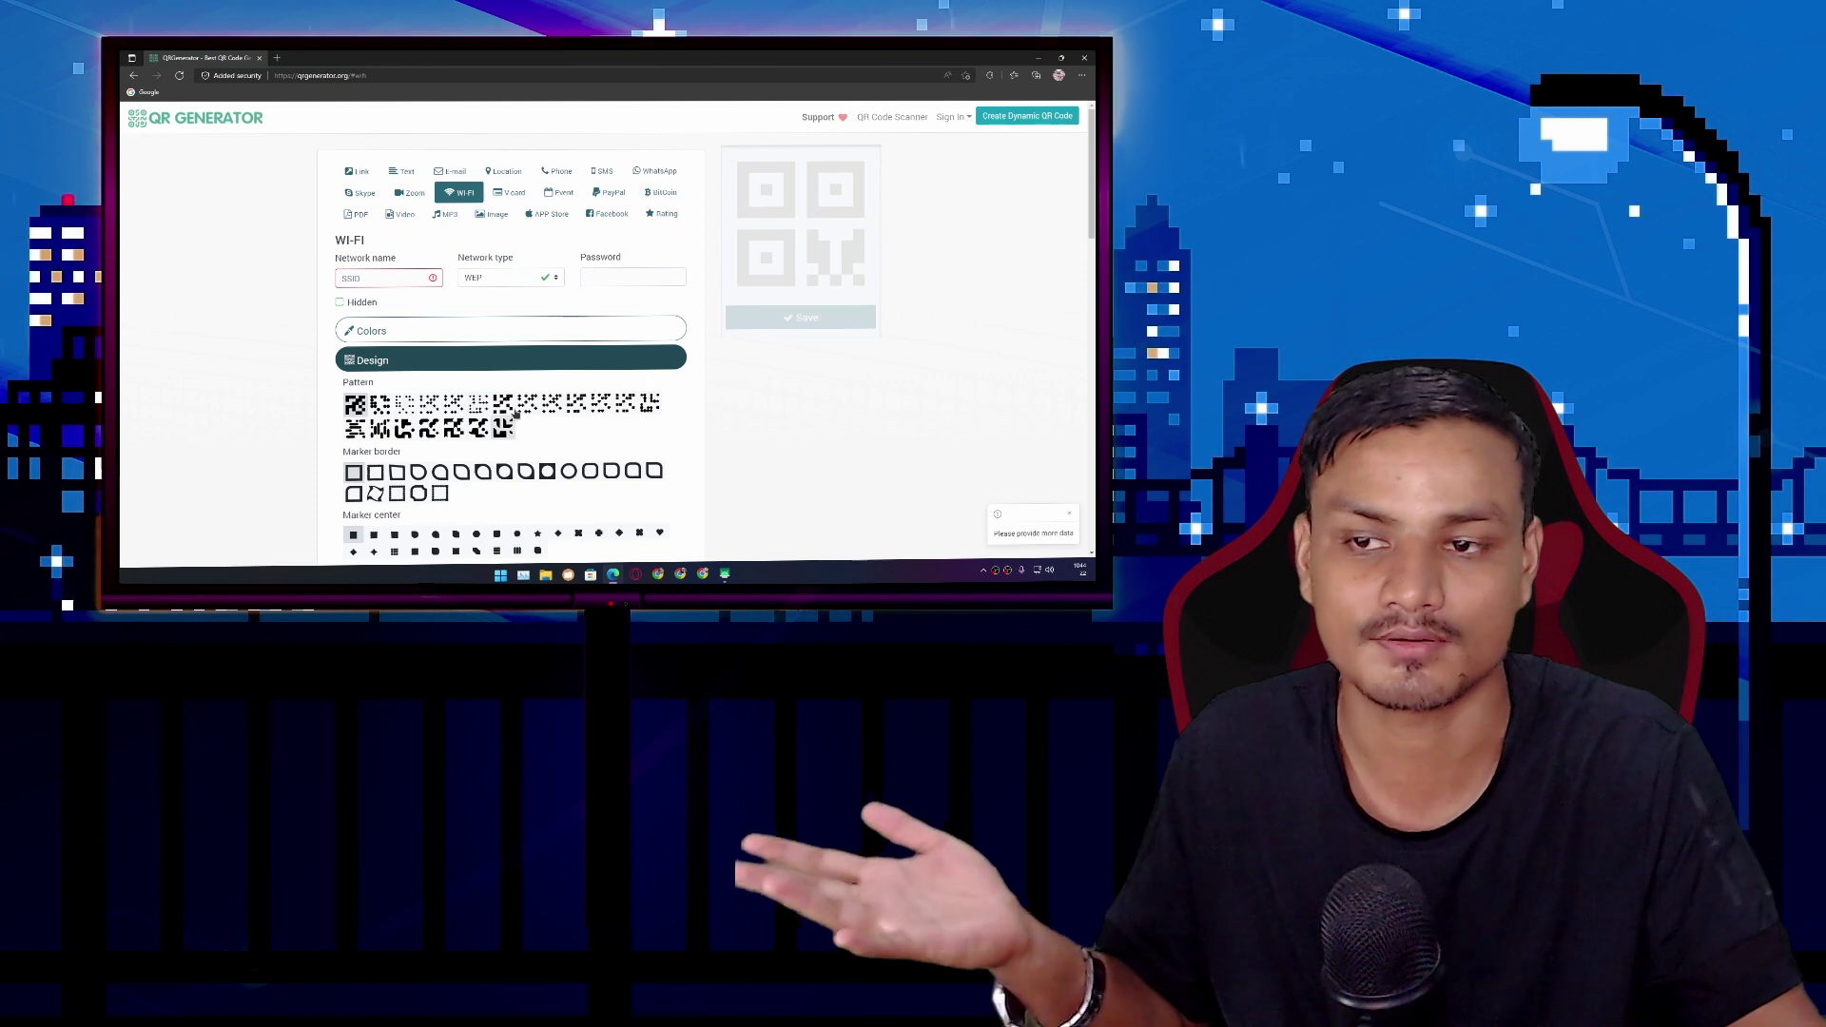
# Step: Toggle the Design section and bring up the phone-number QR form
pyautogui.click(681, 250)
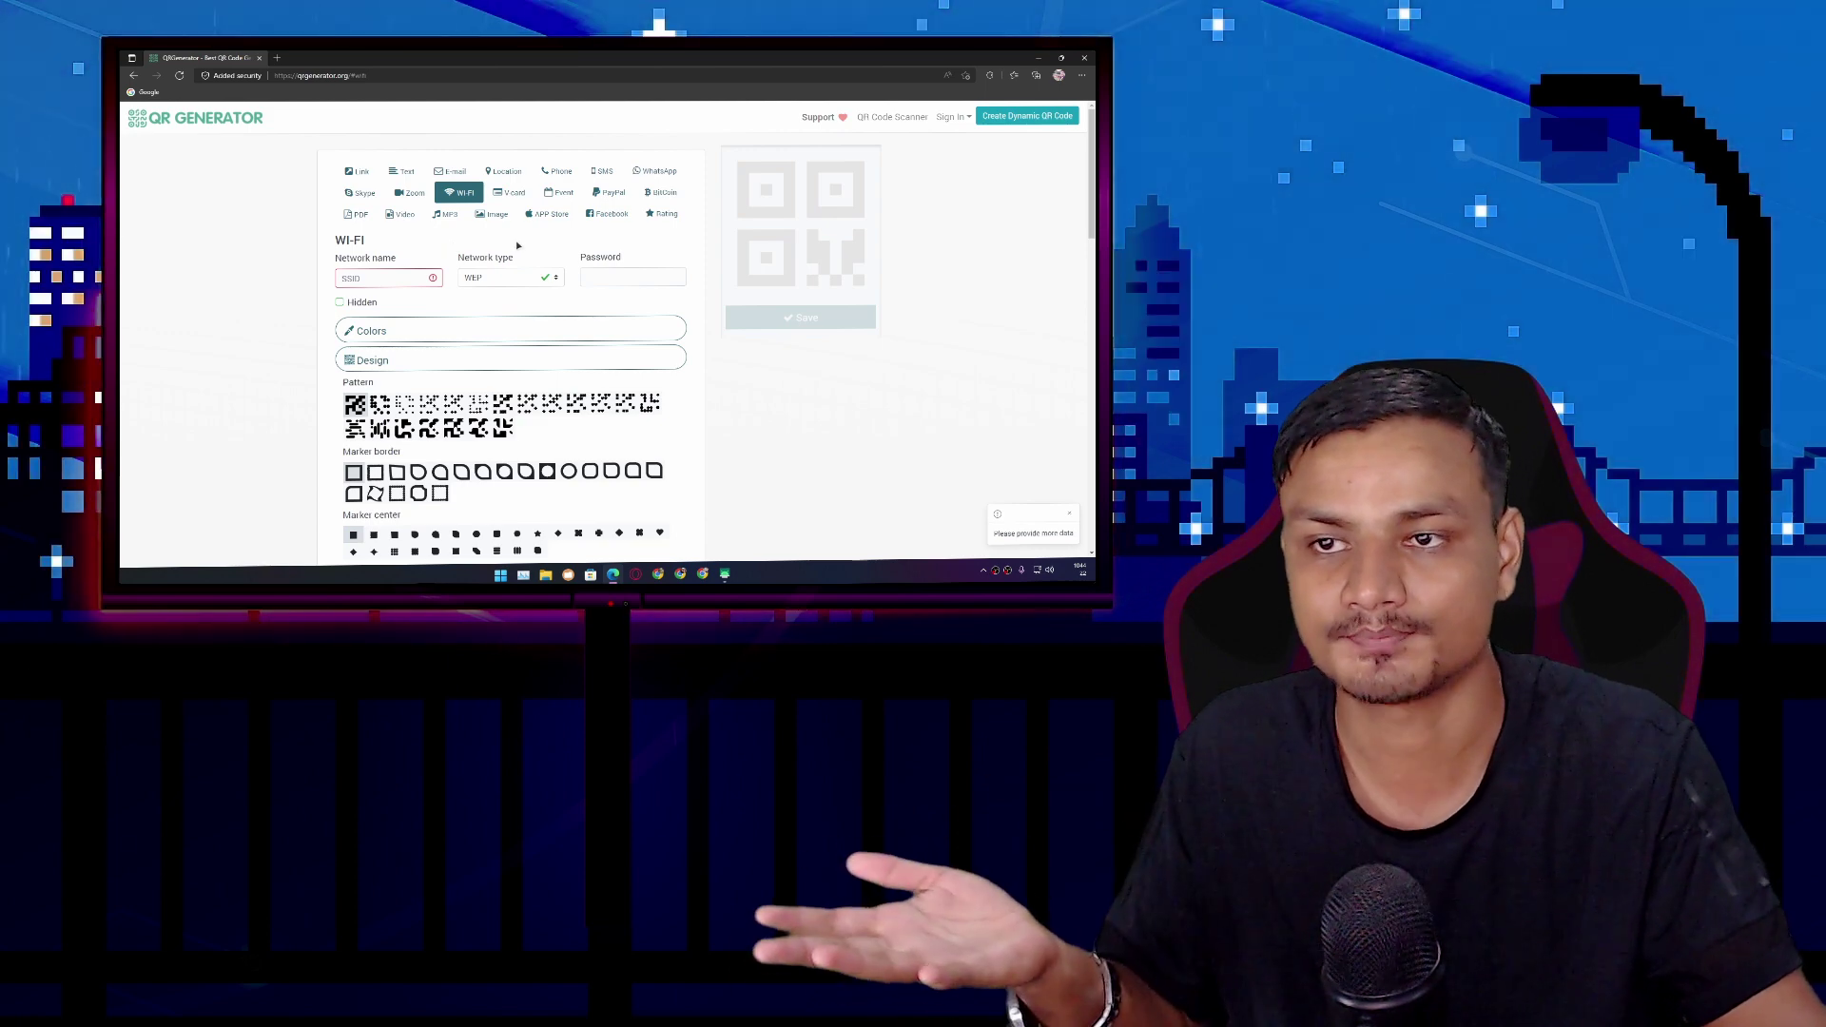
pyautogui.click(559, 172)
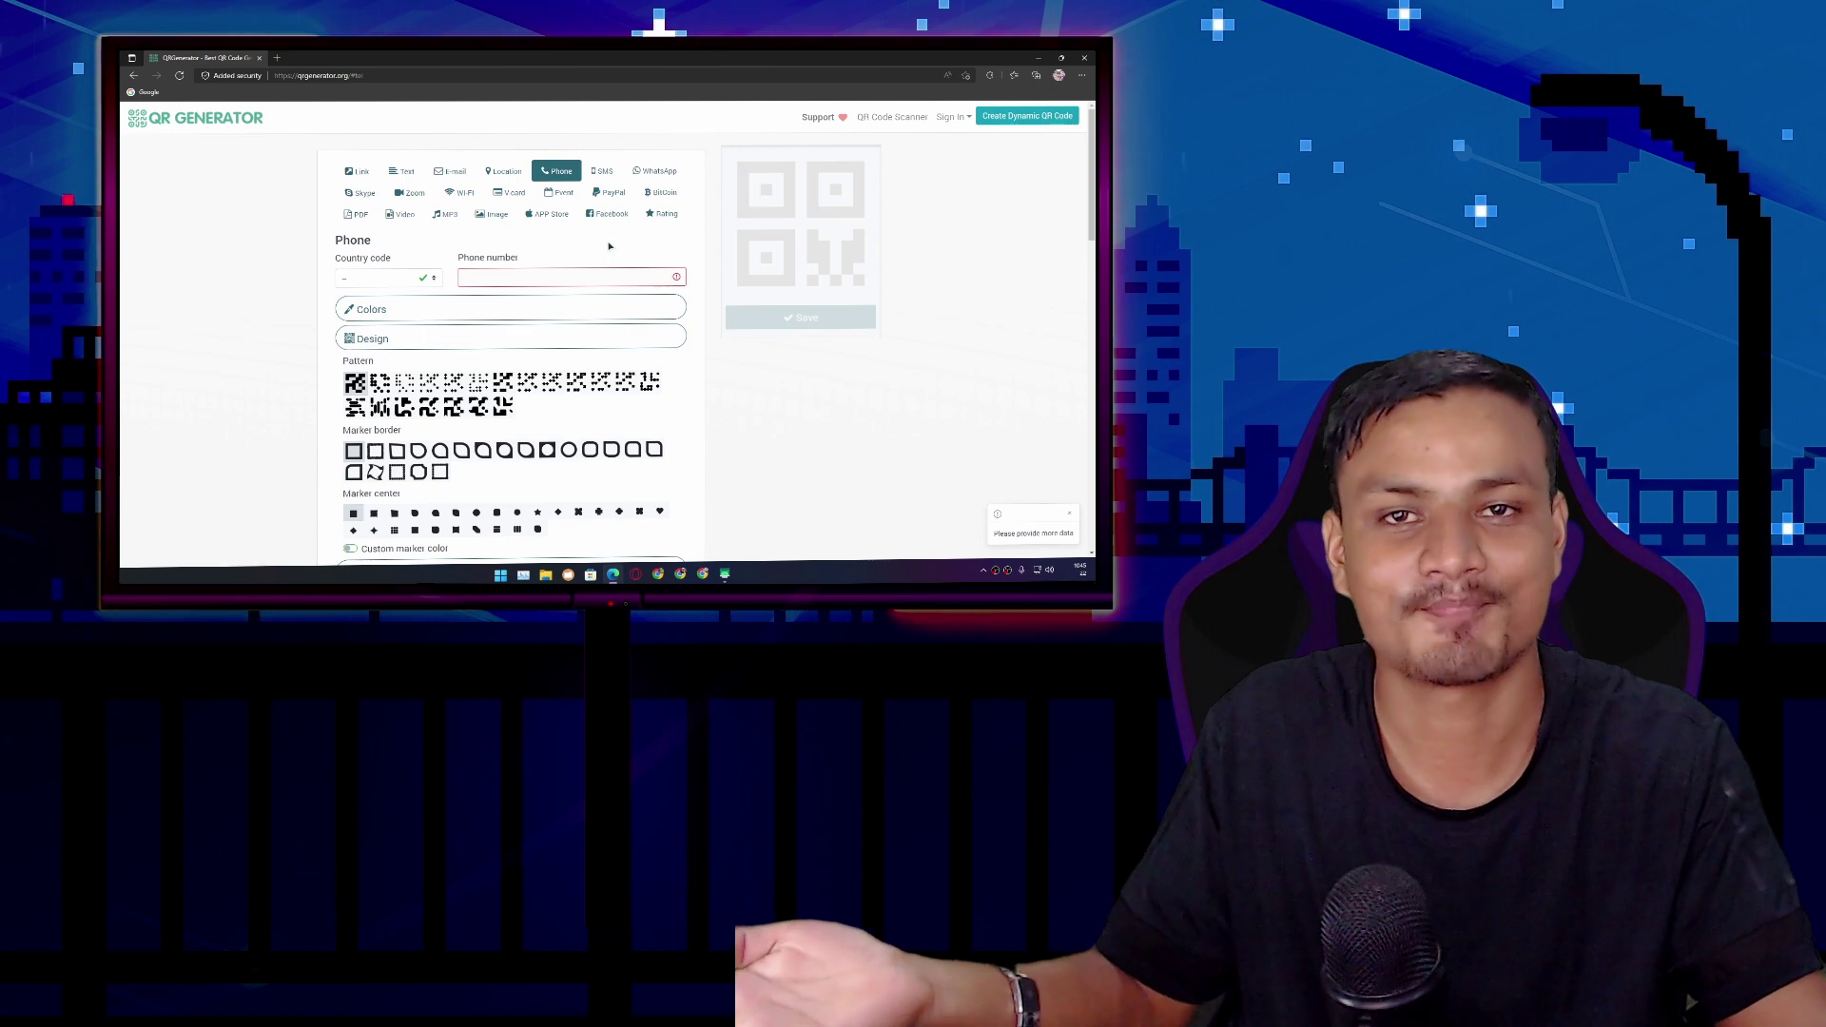
pyautogui.scroll(-5, 712, 317)
pyautogui.scroll(3, 712, 317)
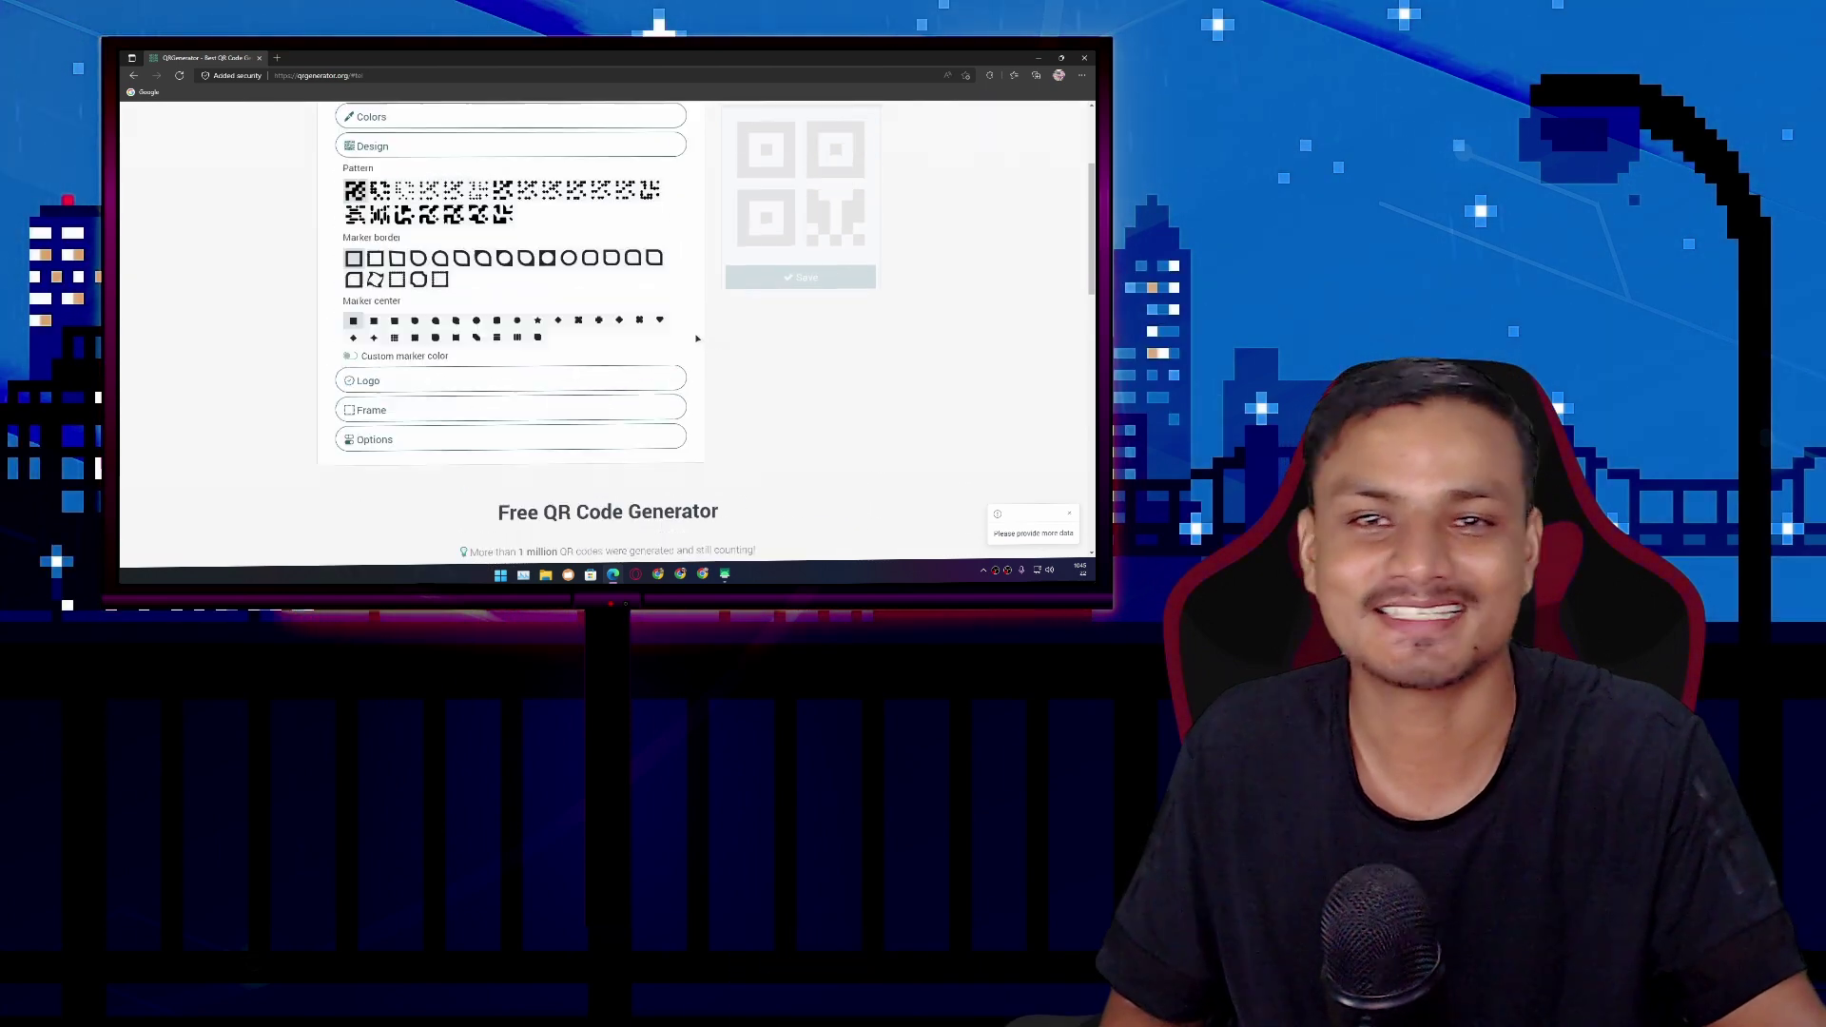
pyautogui.scroll(3, 697, 220)
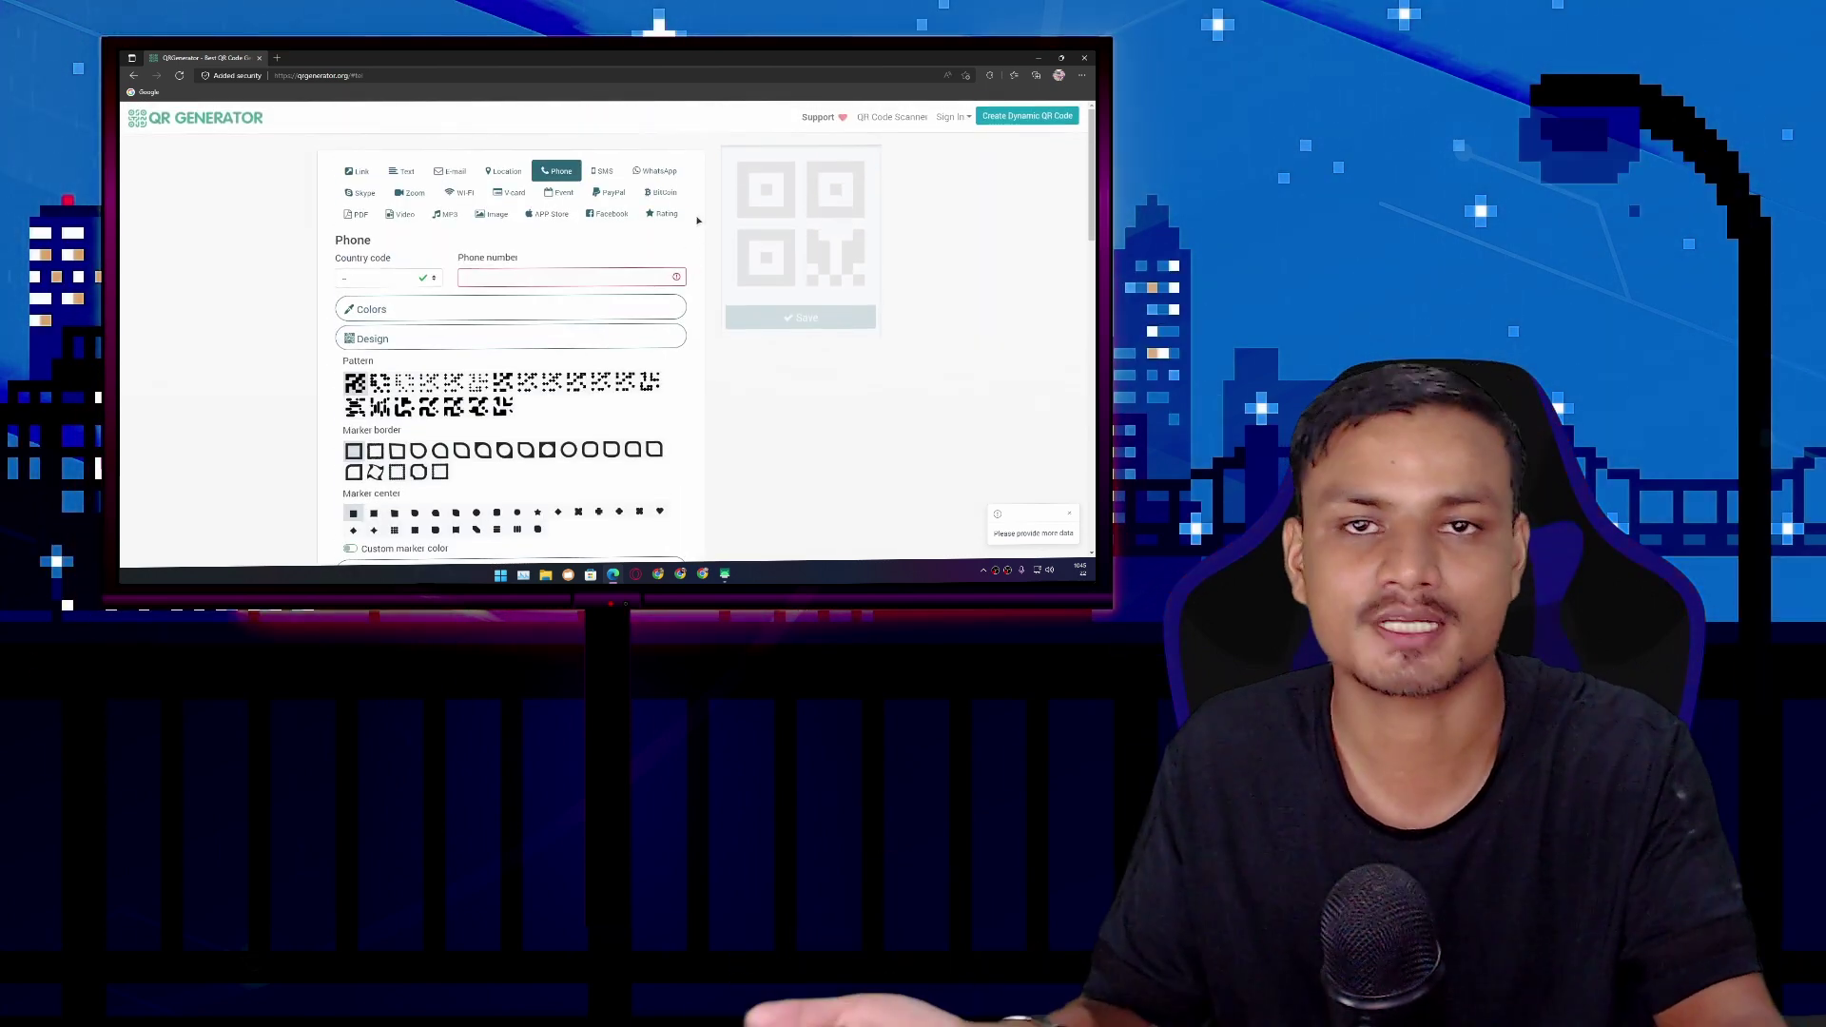